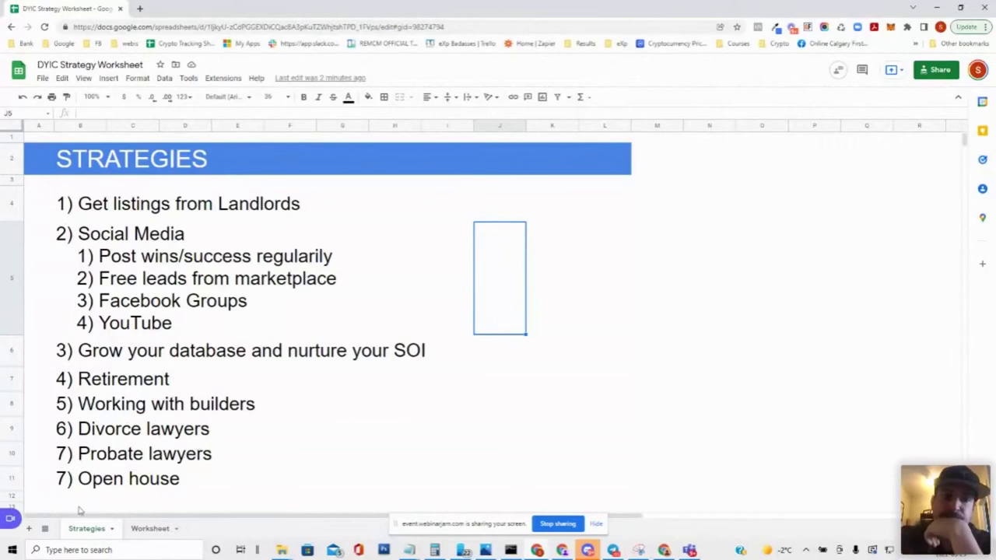
On the Worksheet sheet, add the strategy "Grow your database / SOI" in the row below Social media.
{"action": "left_click", "coordinate": [150, 529]}
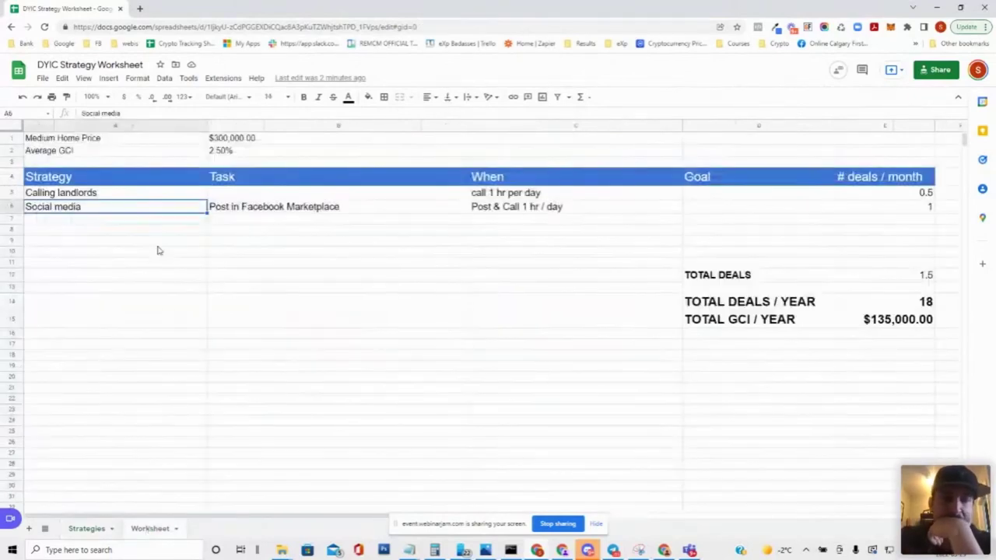
{"action": "left_click", "coordinate": [131, 224]}
{"action": "type", "text": "Gro"}
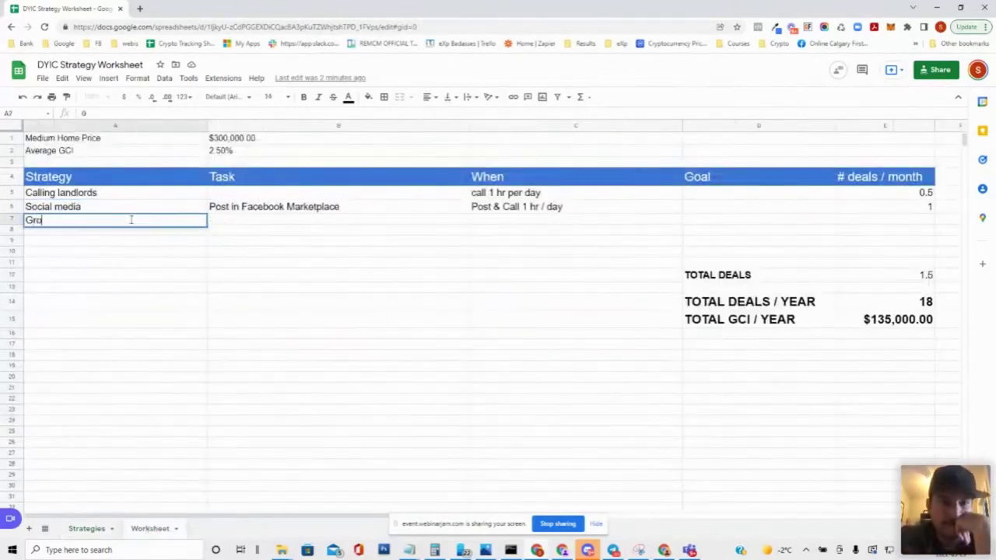
{"action": "type", "text": "w your database / SDR"}
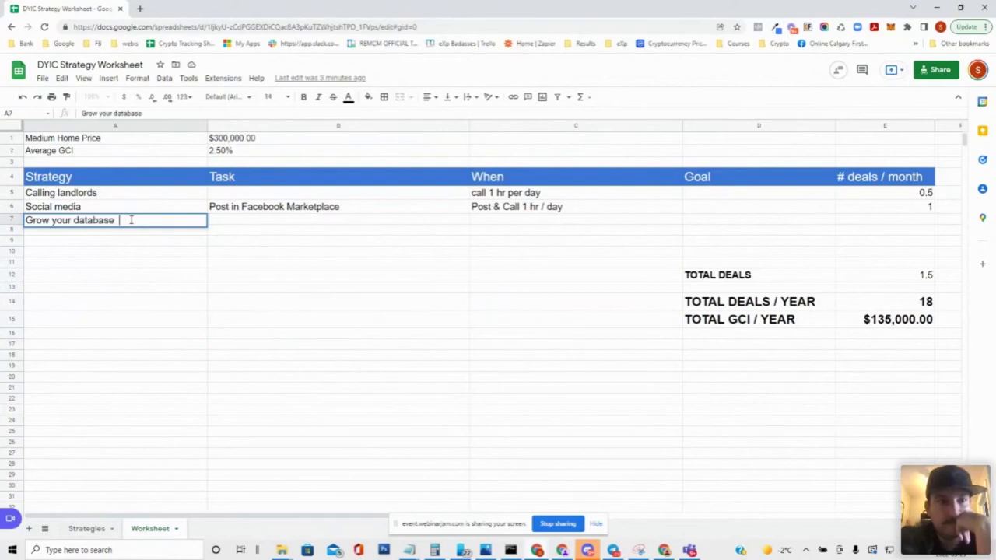
{"action": "key", "text": "BackSpace"}
{"action": "key", "text": "BackSpace"}
{"action": "type", "text": "OI"}
{"action": "key", "text": "Tab"}
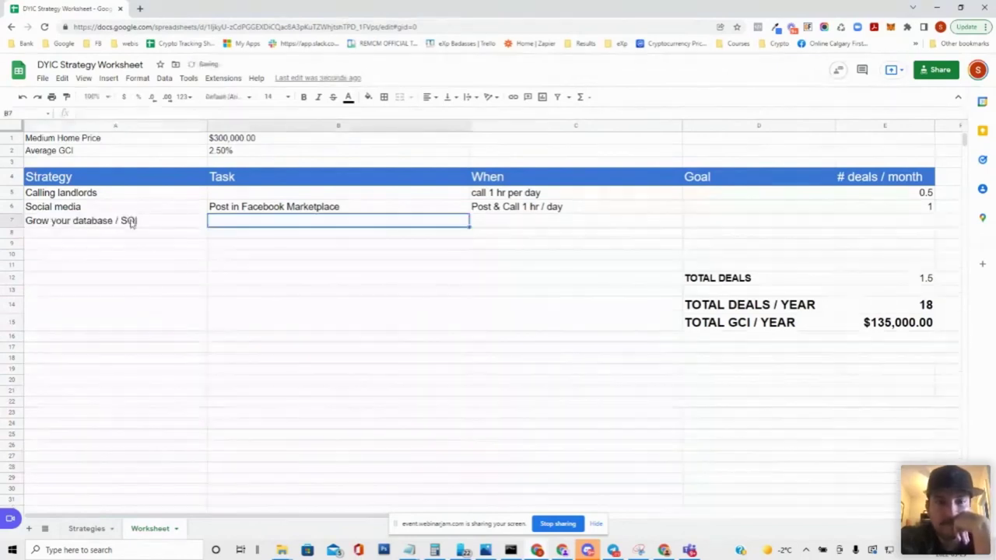
Enter "Create your top 100 - reach out monthly" as the task for the database / SOI strategy.
{"action": "type", "text": "Create "}
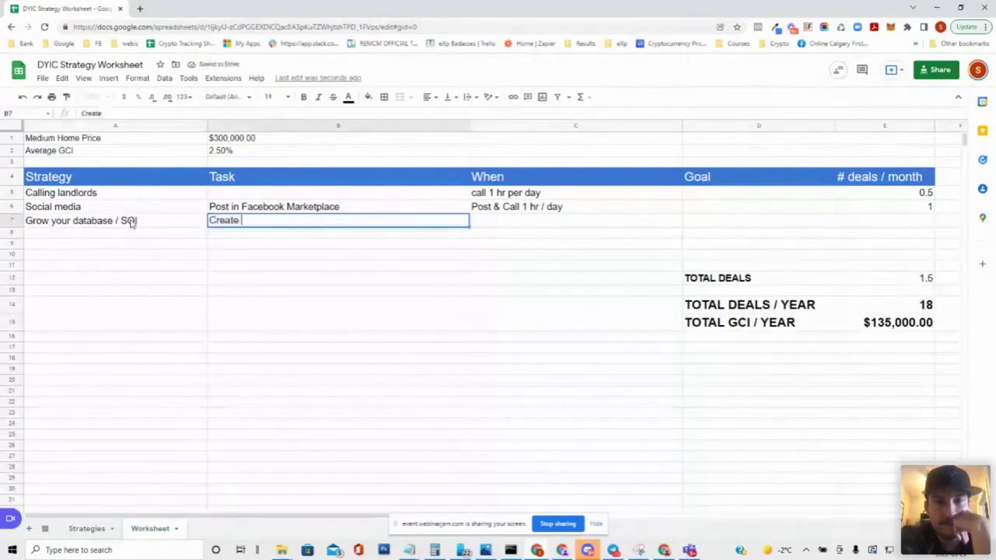
{"action": "type", "text": "your top 100"}
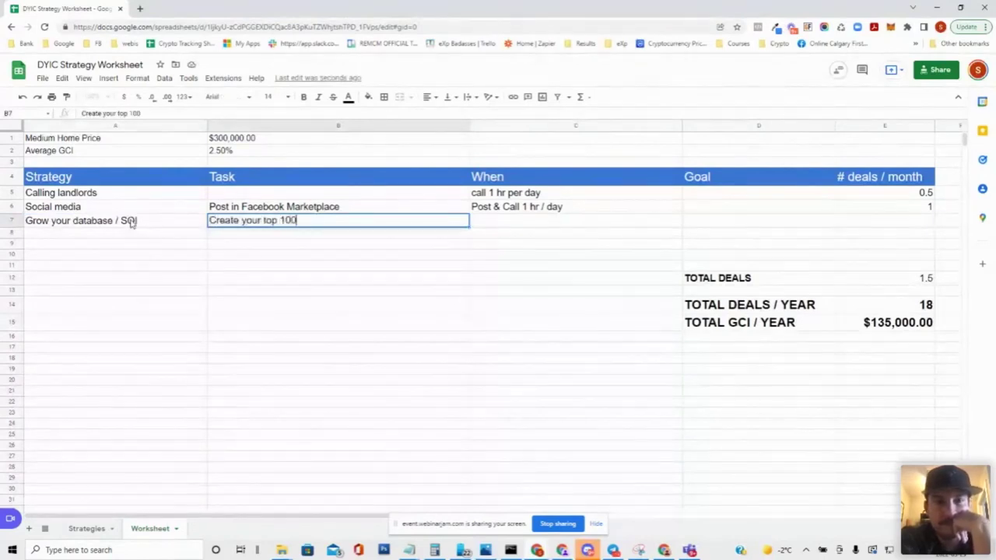
{"action": "type", "text": " - reach out "}
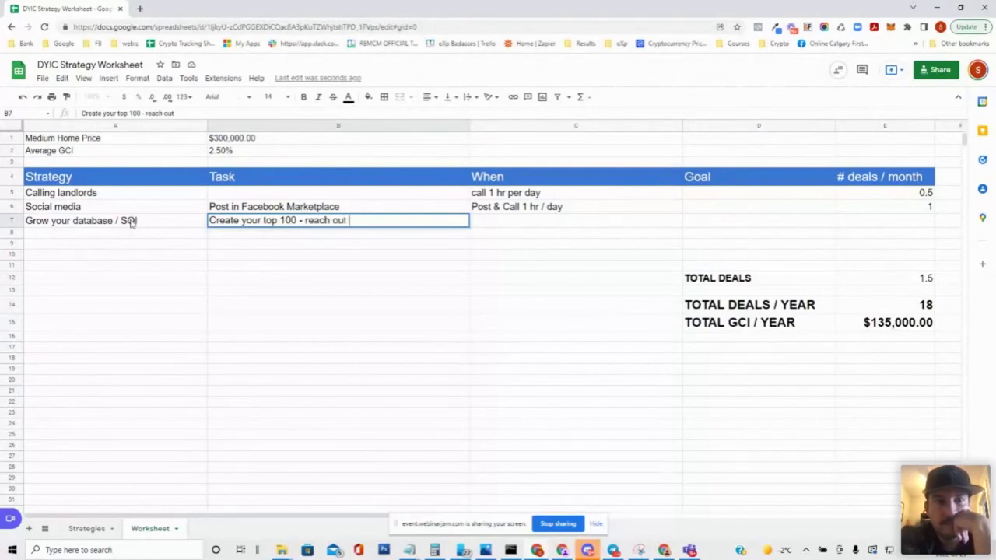
{"action": "type", "text": "monthly"}
{"action": "key", "text": "Tab"}
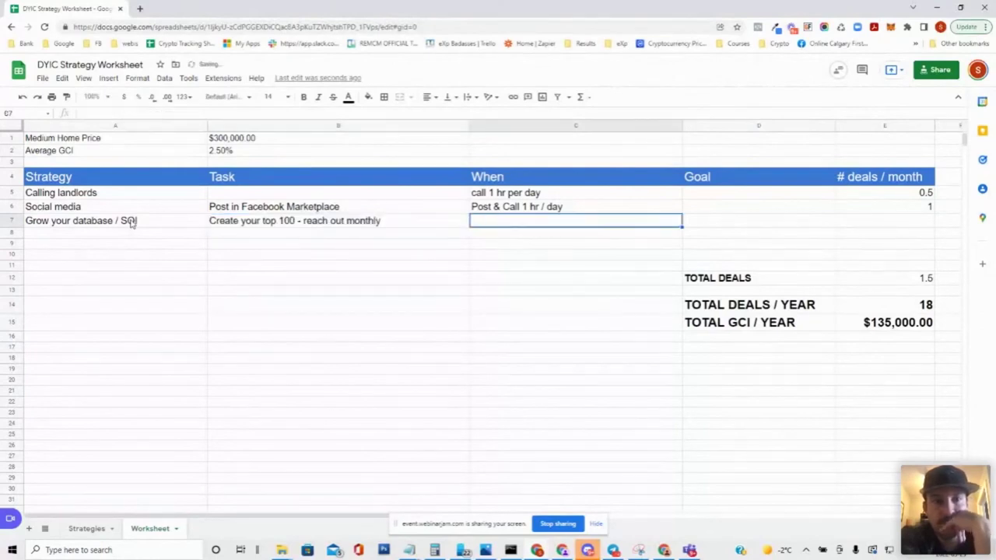
Enter "1 hr / day" as the When value for the database / SOI strategy.
{"action": "type", "text": "1 hr /"}
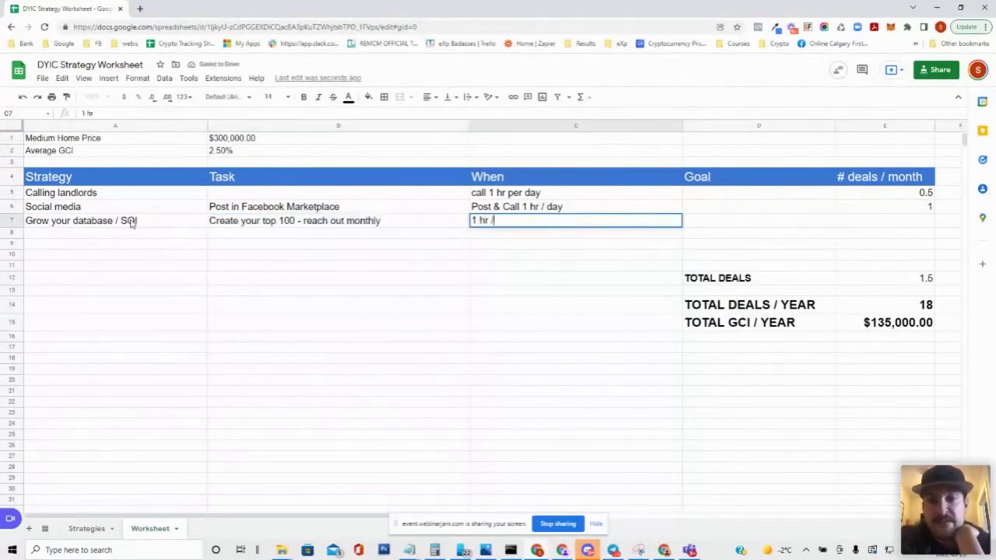
{"action": "key", "text": "BackSpace"}
{"action": "key", "text": "BackSpace"}
{"action": "key", "text": "BackSpace"}
{"action": "key", "text": "BackSpace"}
{"action": "key", "text": "BackSpace"}
{"action": "key", "text": "BackSpace"}
{"action": "type", "text": "1"}
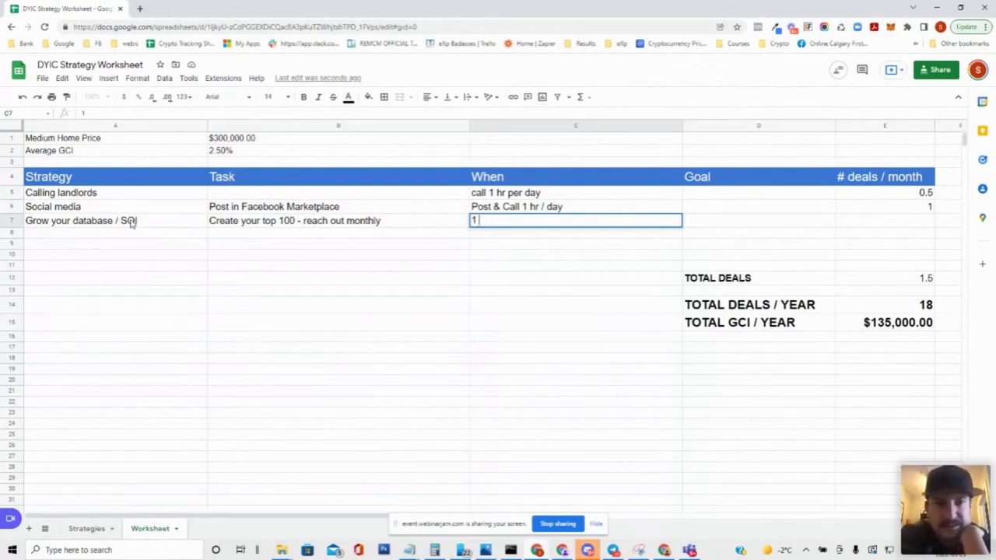
{"action": "type", "text": " hr / day"}
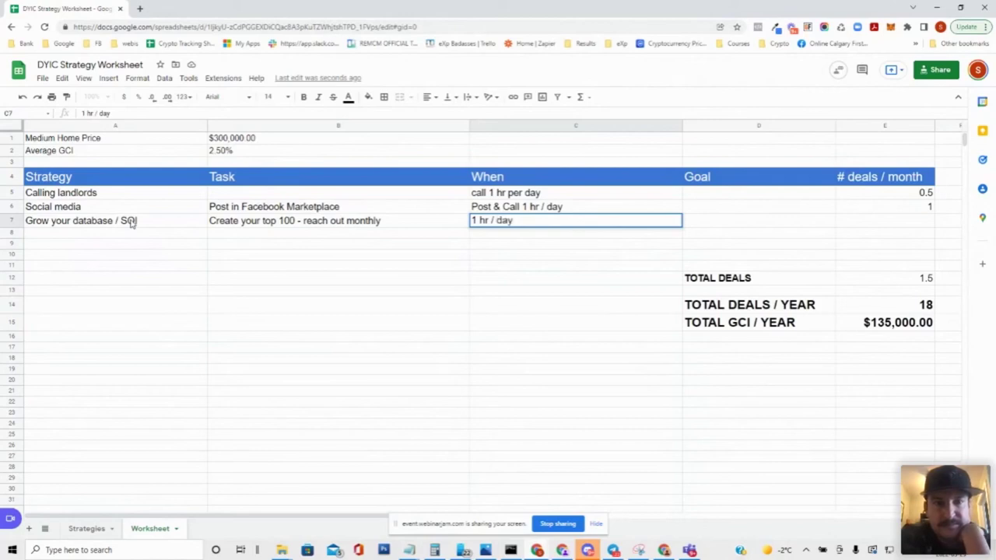
Set the deals per month for the database / SOI strategy to 0.5.
{"action": "key", "text": "Tab"}
{"action": "key", "text": "Tab"}
{"action": "type", "text": "0.5"}
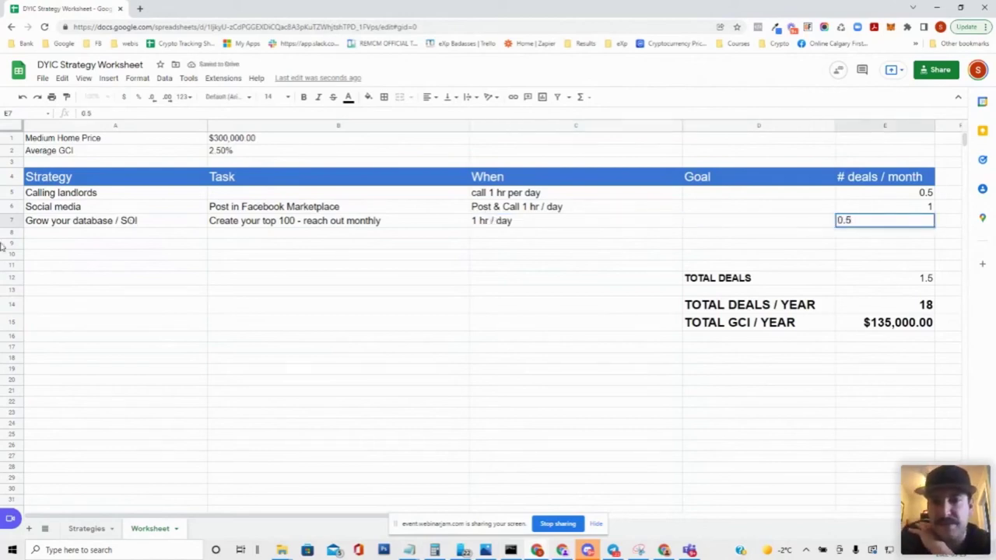
{"action": "left_click", "coordinate": [97, 235]}
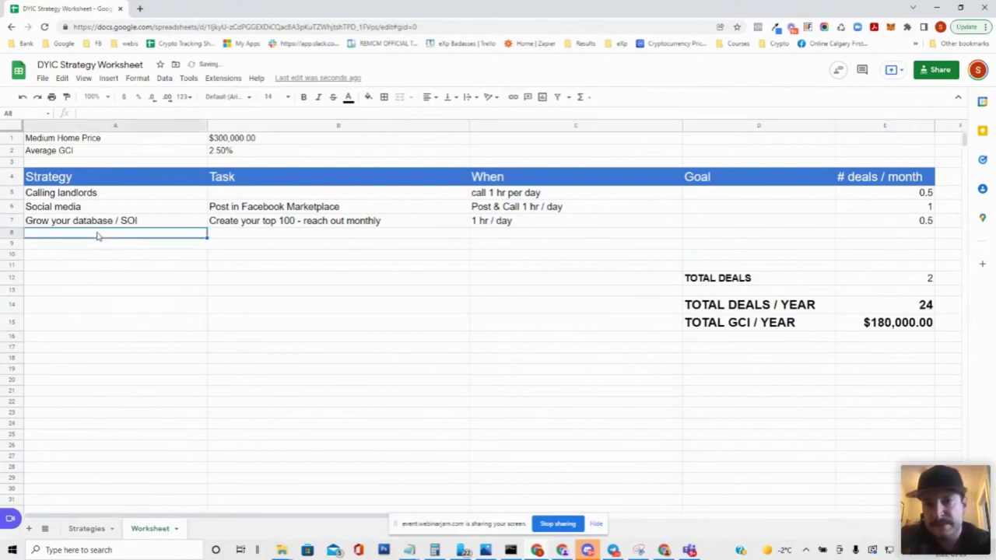
Consult the Strategies sheet and add "Retirement Communities" as the next strategy, in cell A8 of the Worksheet sheet.
{"action": "left_click", "coordinate": [81, 528]}
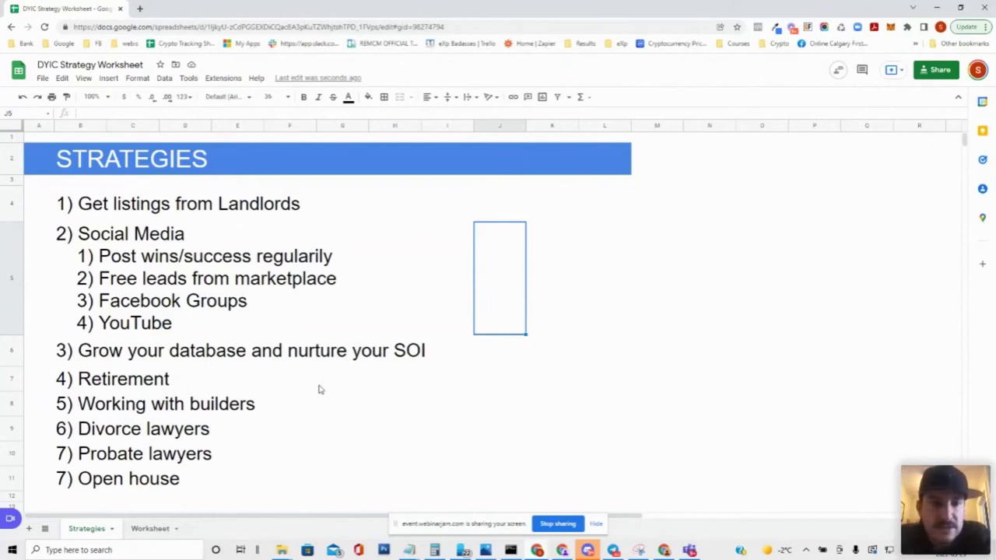
{"action": "left_click", "coordinate": [139, 531]}
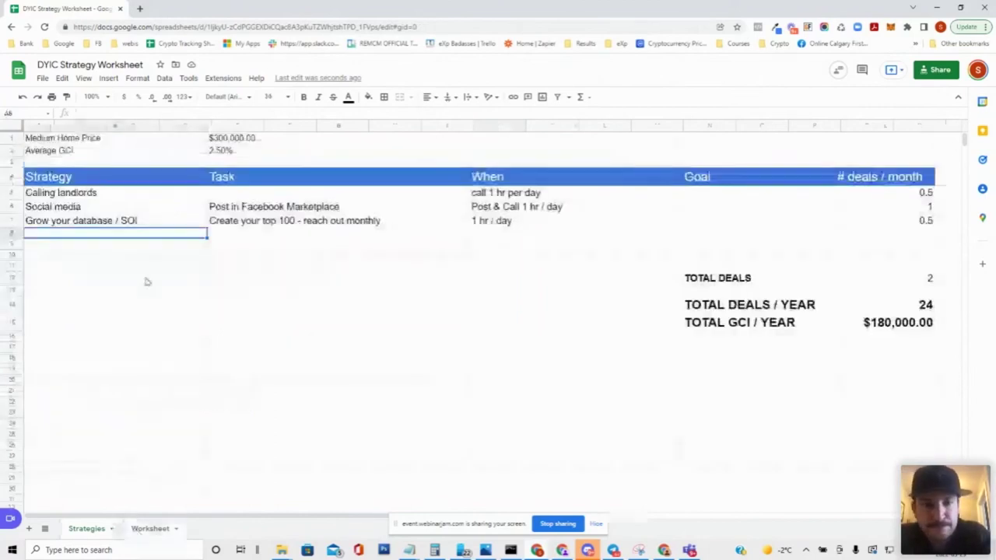
{"action": "left_click", "coordinate": [116, 233]}
{"action": "type", "text": "Reti"}
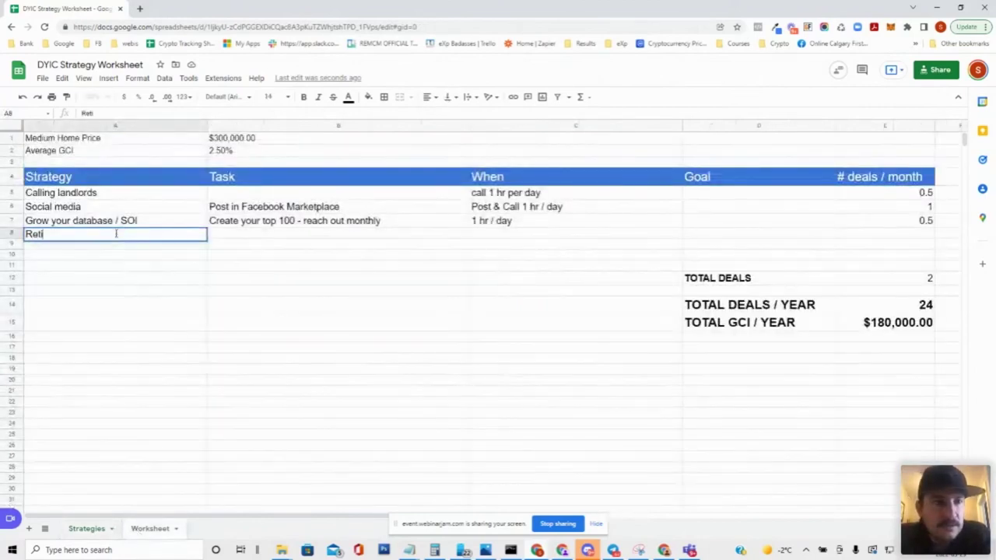
{"action": "type", "text": "rement"}
{"action": "key", "text": "BackSpace"}
{"action": "key", "text": "BackSpace"}
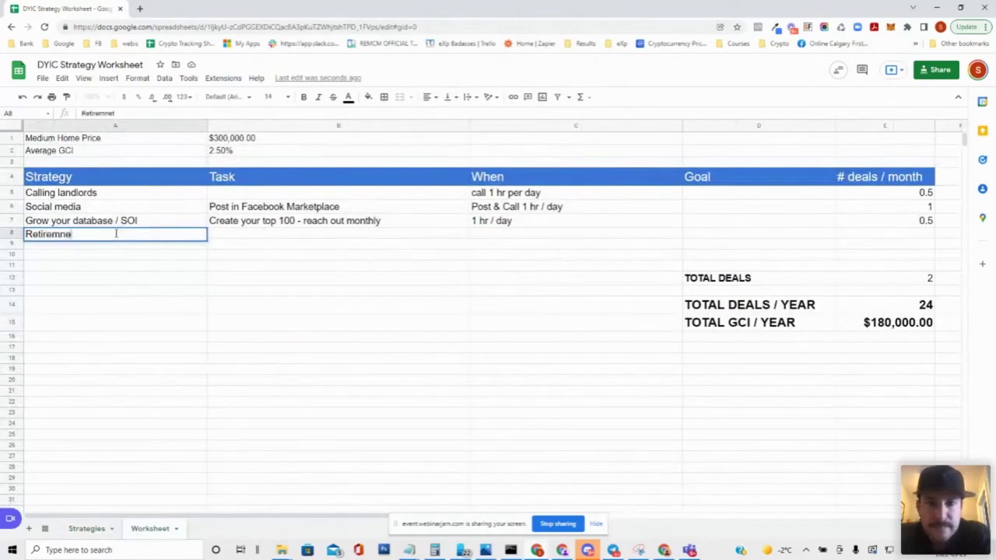
{"action": "type", "text": "nt Co"}
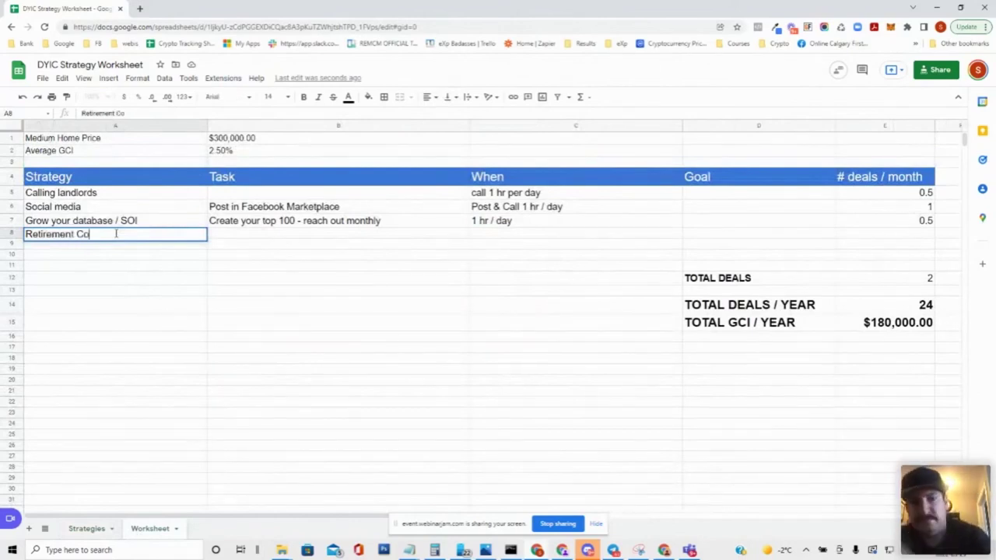
{"action": "type", "text": "mmunities"}
{"action": "key", "text": "Tab"}
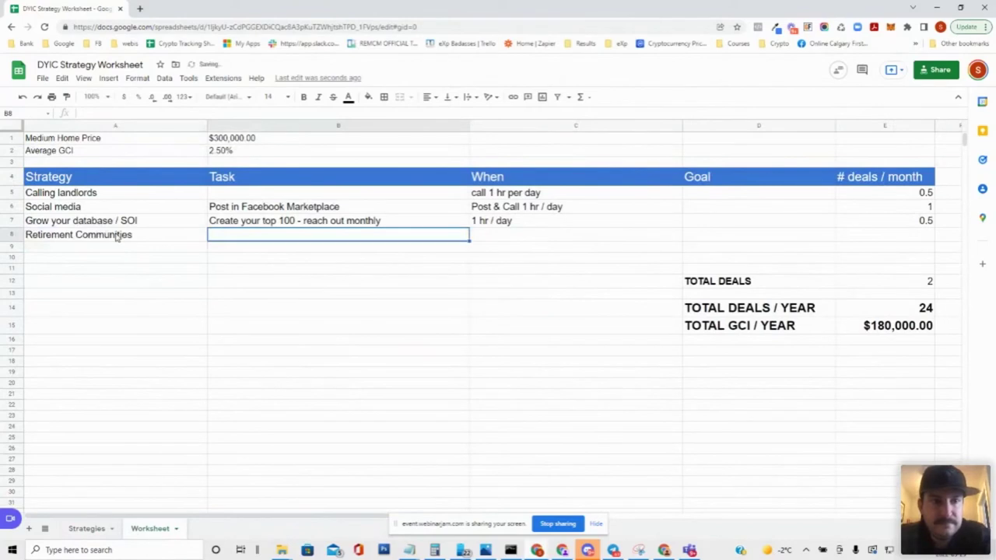
Enter the task "Visit community once a month" for Retirement Communities and put "4/" in its When cell.
{"action": "type", "text": "Visit "}
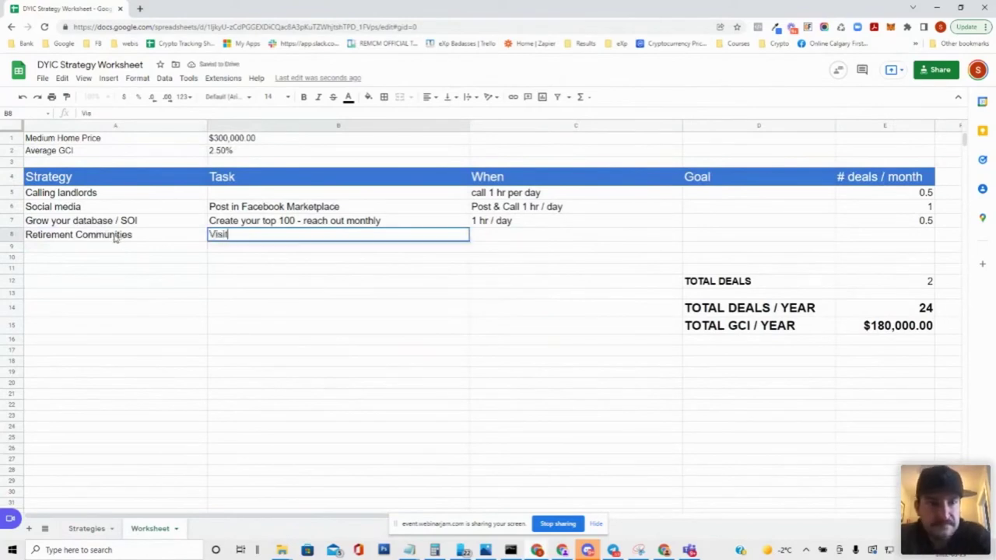
{"action": "type", "text": "c"}
{"action": "key", "text": "BackSpace"}
{"action": "type", "text": "com"}
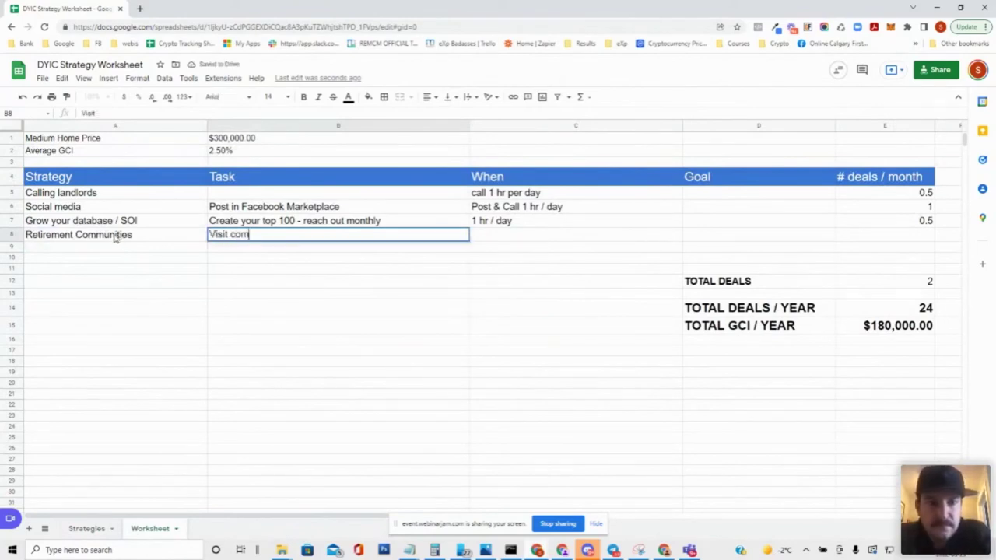
{"action": "type", "text": "munity onde a month"}
{"action": "key", "text": "Tab"}
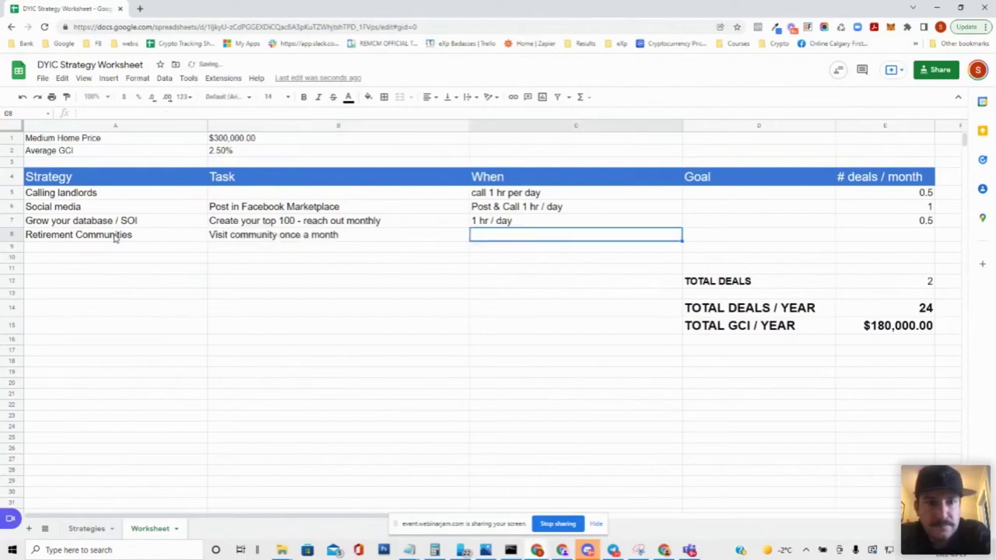
{"action": "type", "text": "4/"}
{"action": "key", "text": "Left"}
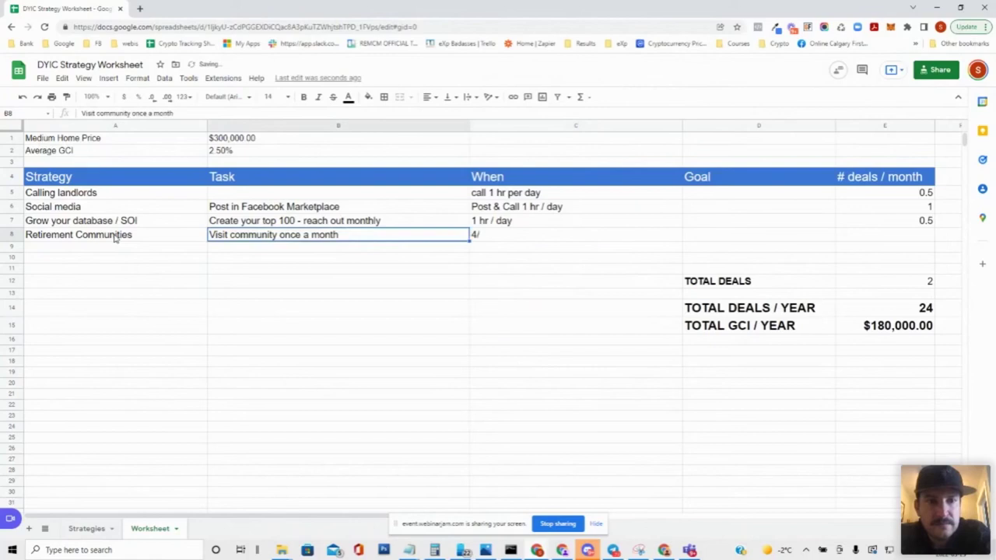
Change the Retirement Communities task to "Visit community once a week".
{"action": "double_click", "coordinate": [361, 237]}
{"action": "key", "text": "BackSpace"}
{"action": "key", "text": "BackSpace"}
{"action": "key", "text": "BackSpace"}
{"action": "key", "text": "BackSpace"}
{"action": "key", "text": "BackSpace"}
{"action": "type", "text": "week"}
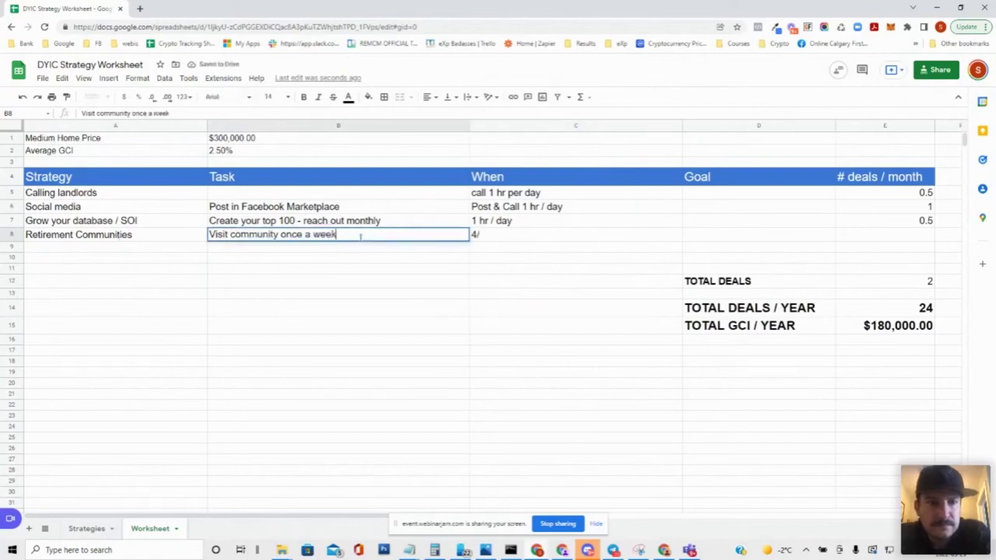
{"action": "key", "text": "Tab"}
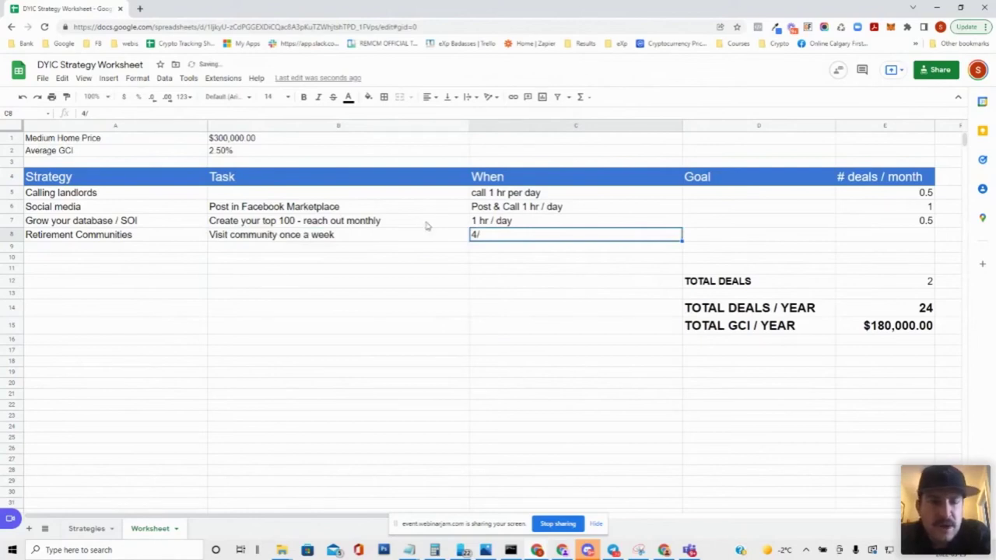
Replace the When entry for Retirement Communities with "1 hr/day or 5 hrs / week".
{"action": "double_click", "coordinate": [484, 236]}
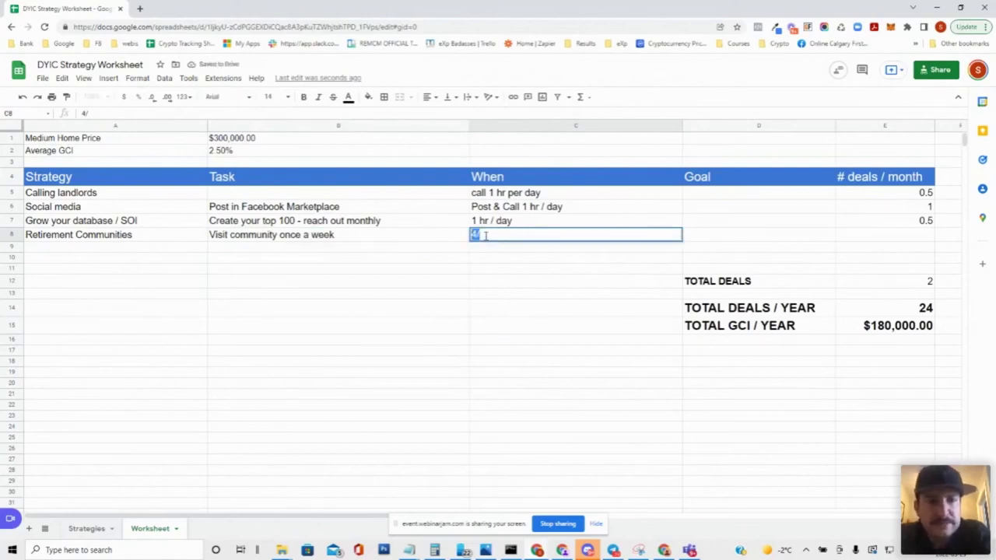
{"action": "key", "text": "BackSpace"}
{"action": "type", "text": "5 hrs"}
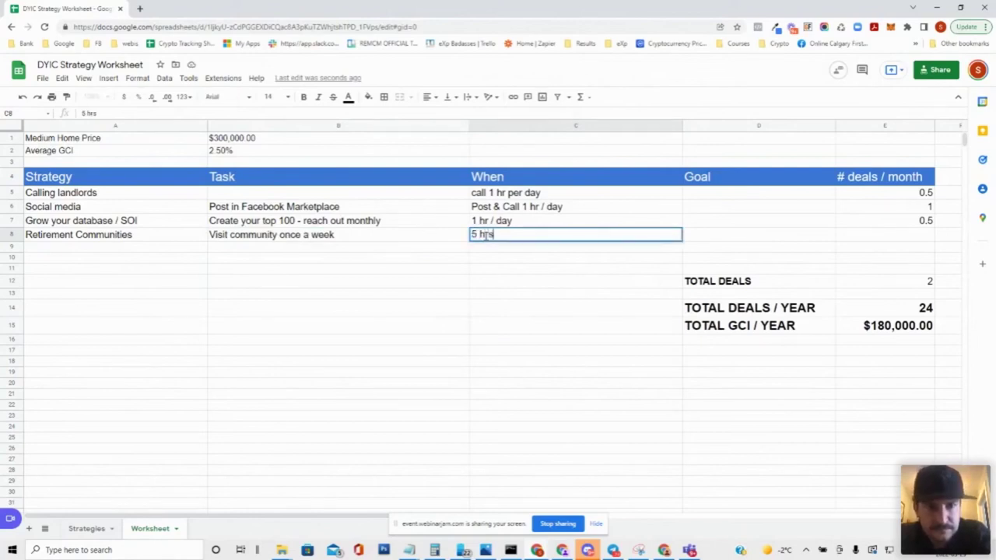
{"action": "key", "text": "BackSpace"}
{"action": "key", "text": "BackSpace"}
{"action": "key", "text": "BackSpace"}
{"action": "key", "text": "BackSpace"}
{"action": "key", "text": "BackSpace"}
{"action": "type", "text": "1 hr"}
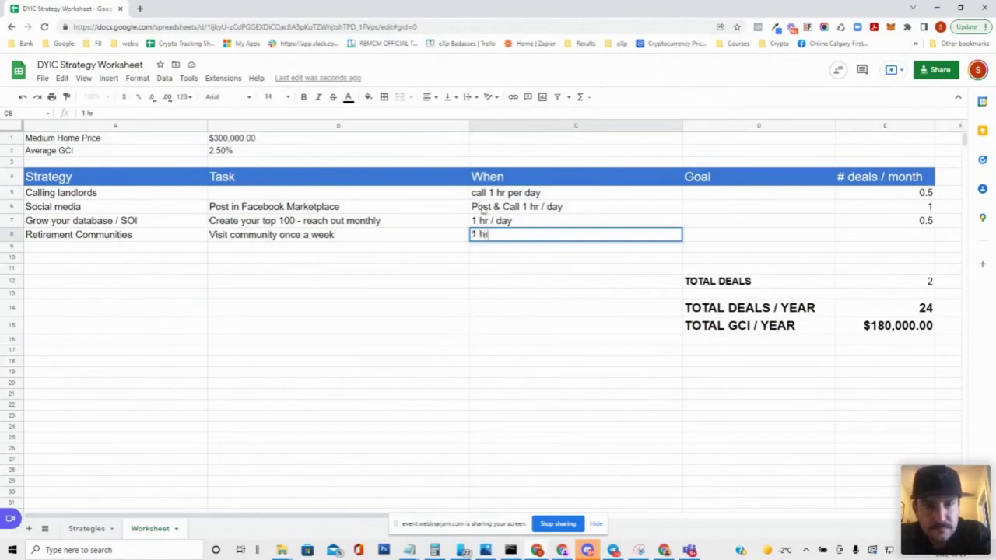
{"action": "type", "text": "/day or 54"}
{"action": "key", "text": "BackSpace"}
{"action": "type", "text": "hurs"}
{"action": "key", "text": "BackSpace"}
{"action": "key", "text": "BackSpace"}
{"action": "key", "text": "BackSpace"}
{"action": "key", "text": "BackSpace"}
{"action": "type", "text": "rs / week"}
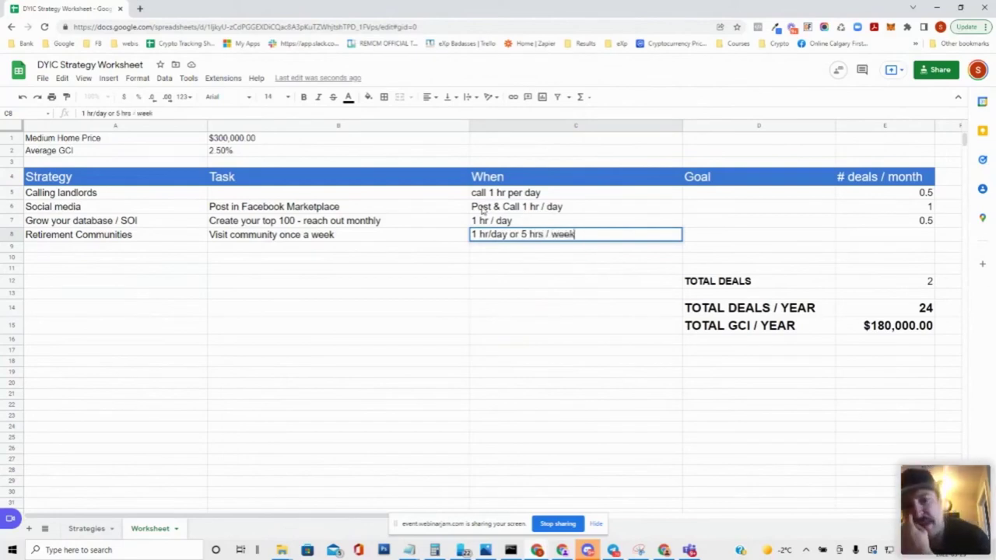
Set the deals per month for Retirement Communities to 1.5.
{"action": "key", "text": "Tab"}
{"action": "key", "text": "Tab"}
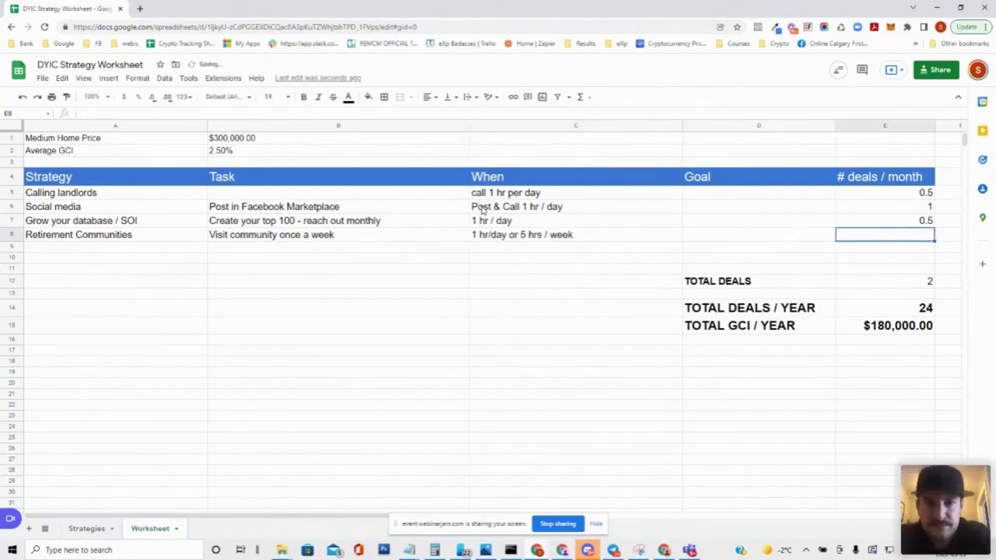
{"action": "type", "text": "1.5?"}
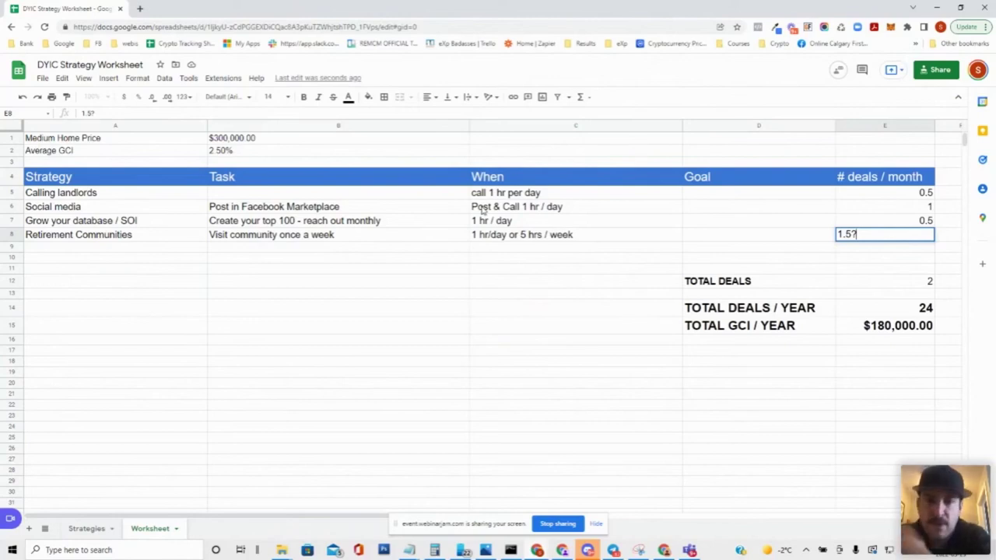
{"action": "key", "text": "BackSpace"}
{"action": "left_click", "coordinate": [347, 247]}
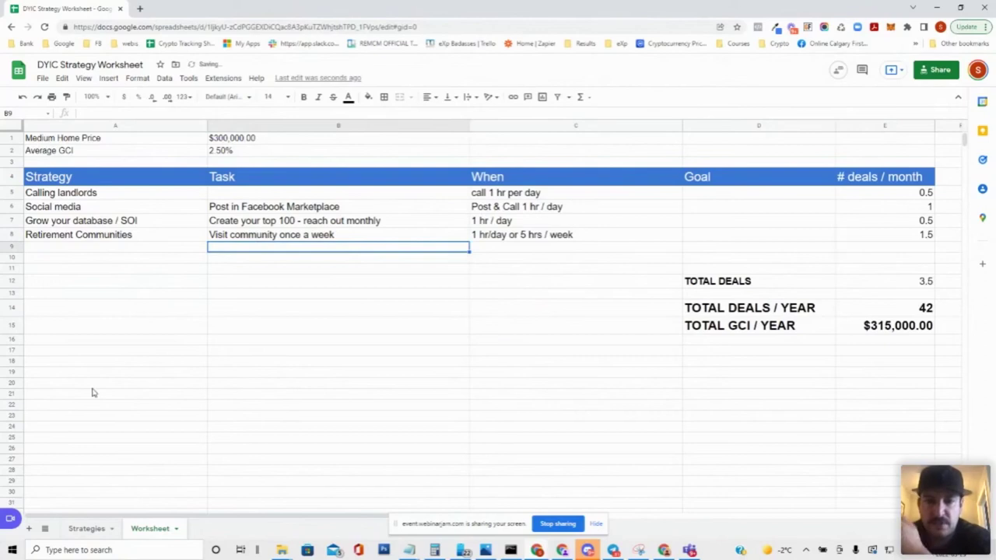
Review the Strategies list, return to the Worksheet sheet and select the deals-per-month cell for Retirement Communities.
{"action": "left_click", "coordinate": [86, 528]}
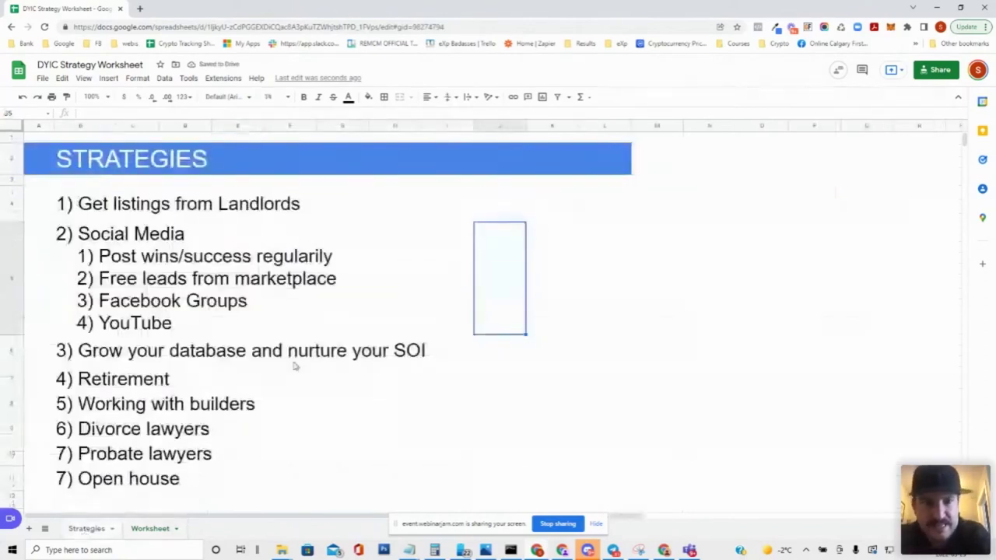
{"action": "left_click", "coordinate": [145, 530]}
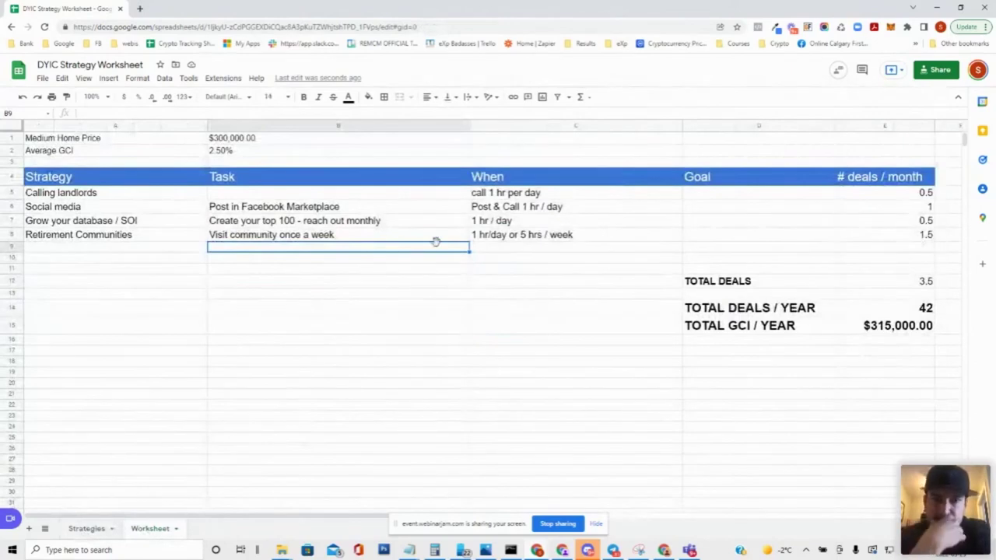
{"action": "left_click", "coordinate": [912, 237]}
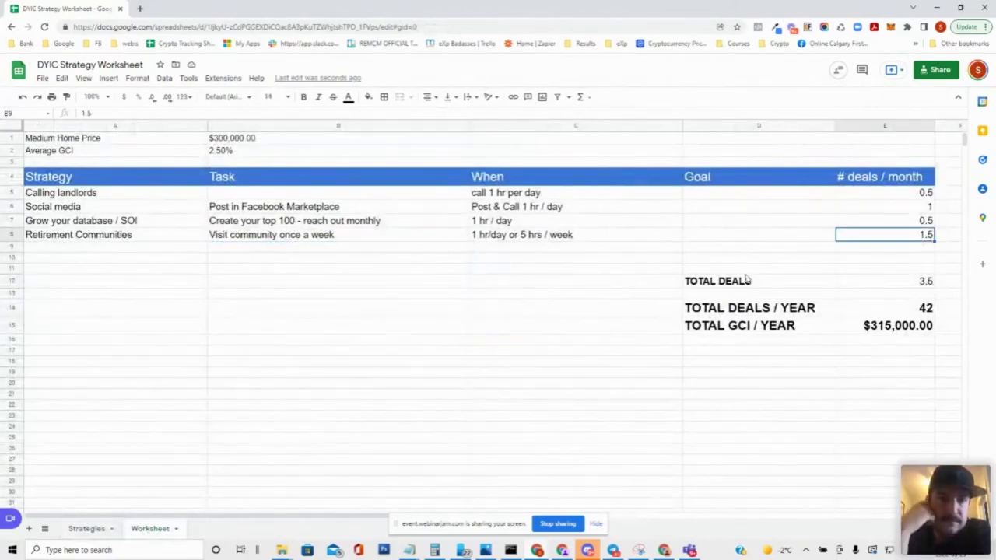
Renumber the Open house item in the Strategies sheet's list as 8.
{"action": "left_click", "coordinate": [85, 529]}
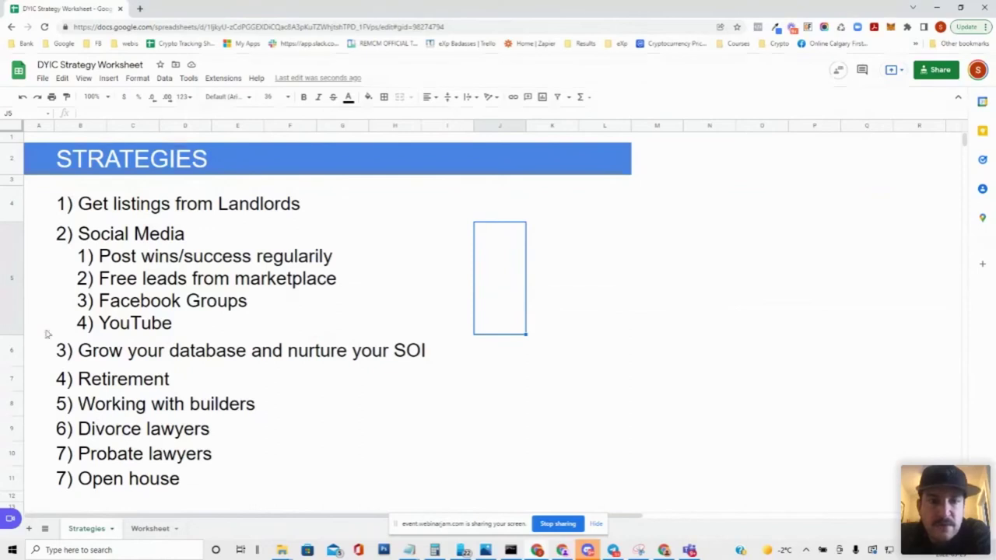
{"action": "left_click", "coordinate": [60, 481]}
{"action": "left_click", "coordinate": [67, 480]}
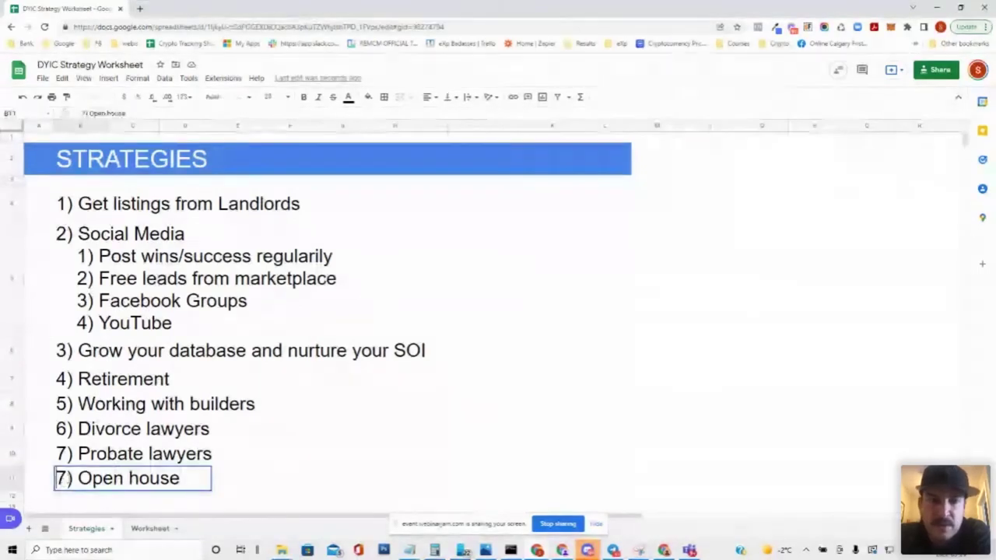
{"action": "key", "text": "BackSpace"}
{"action": "type", "text": "8"}
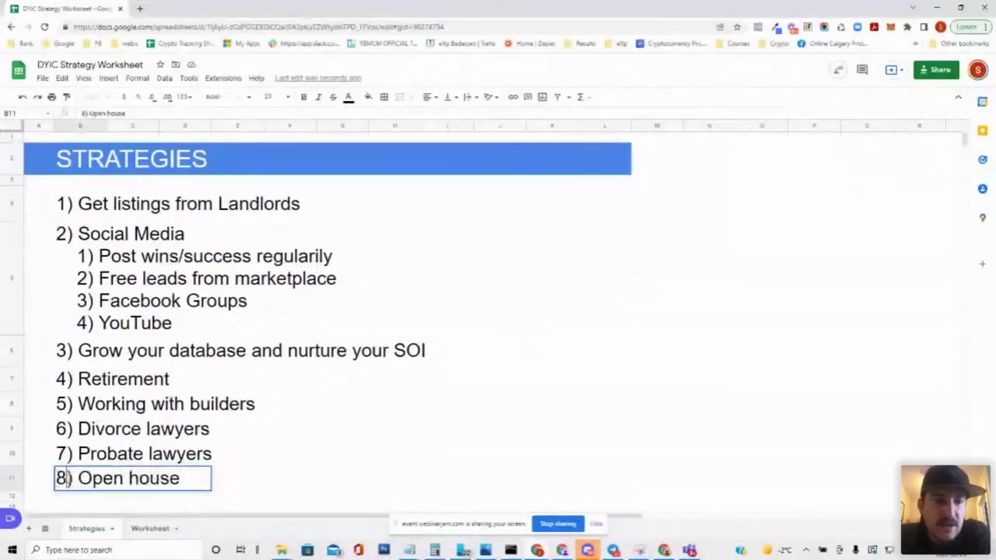
{"action": "left_click", "coordinate": [273, 459]}
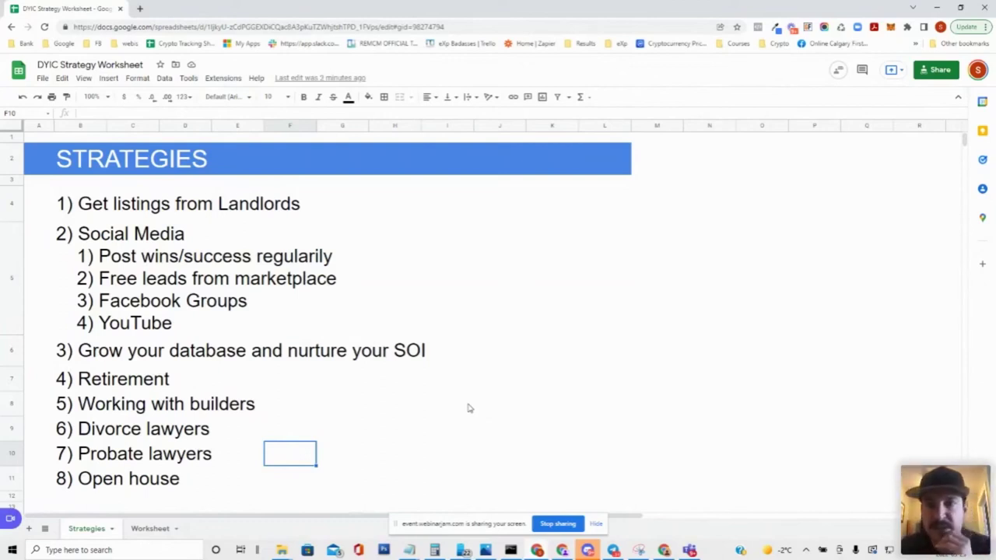
Add "Divorce Lawyers" as a strategy in the Worksheet sheet, in the row below Retirement Communities.
{"action": "left_click", "coordinate": [154, 528]}
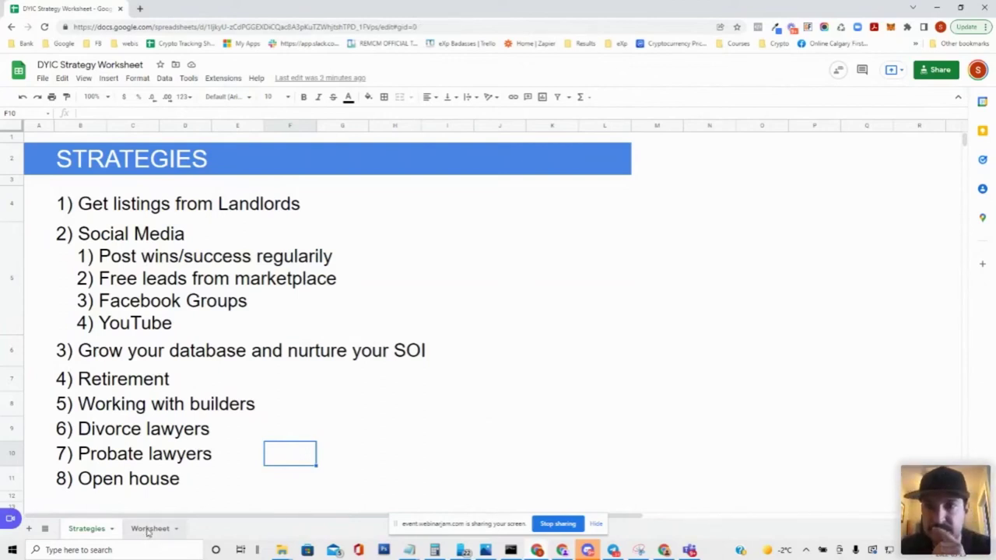
{"action": "left_click", "coordinate": [129, 247]}
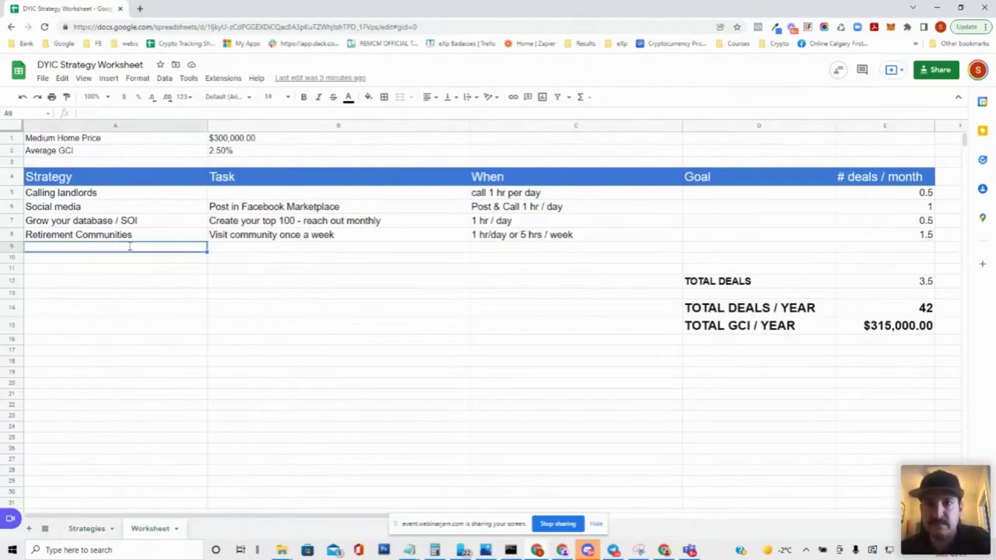
{"action": "type", "text": "Divorce L"}
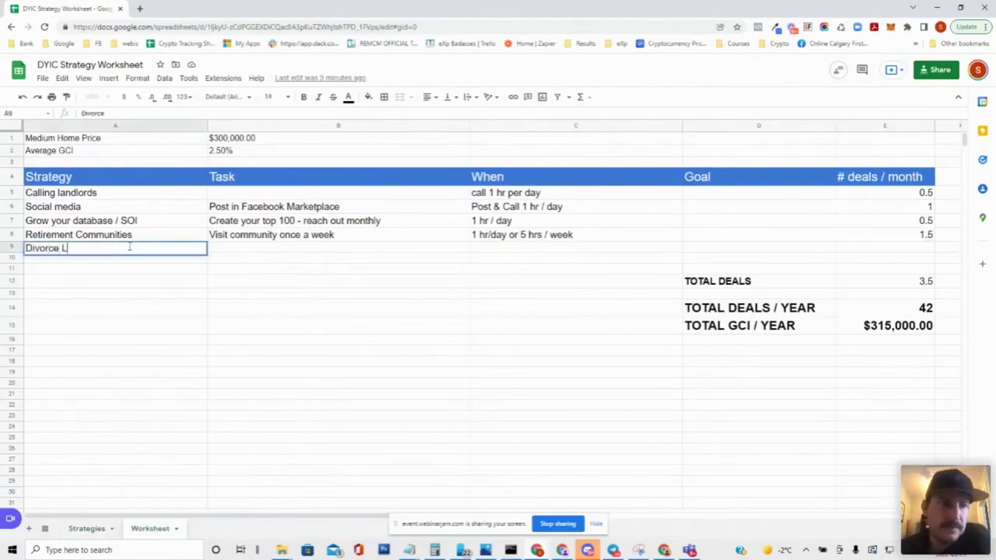
{"action": "type", "text": "ayyers"}
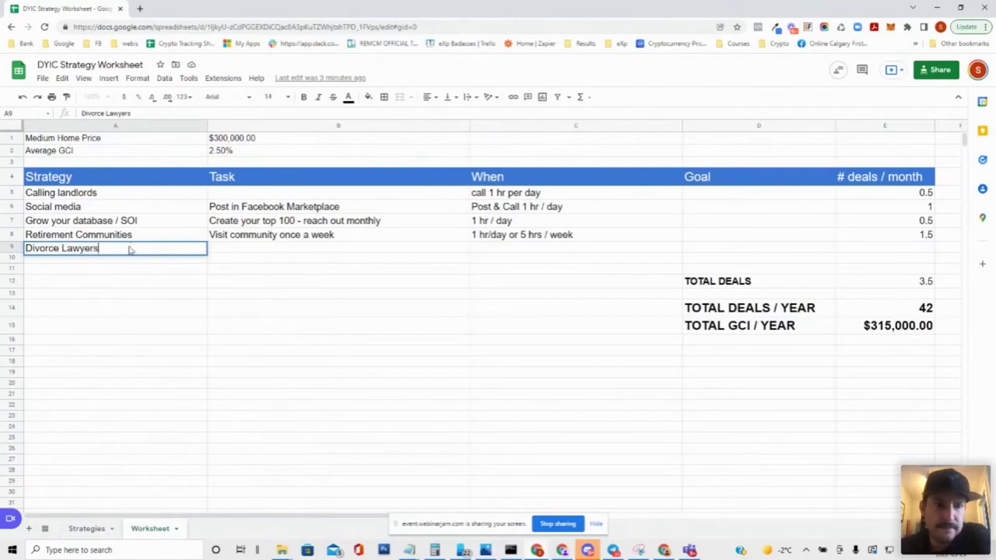
{"action": "key", "text": "Tab"}
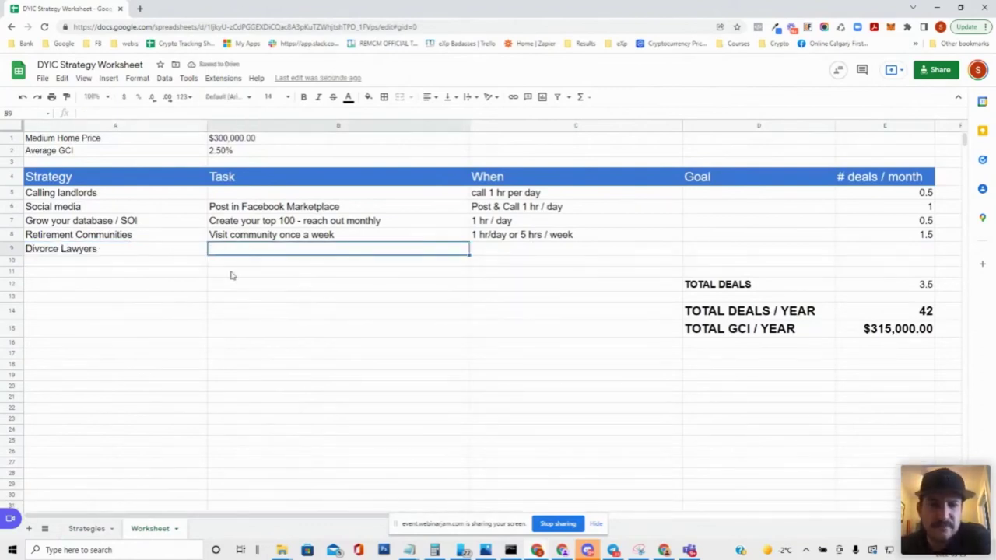
Enter the Divorce Lawyers task as "Call or email every 2 weeks. Nurture relationship".
{"action": "double_click", "coordinate": [247, 252]}
{"action": "type", "text": "Cal"}
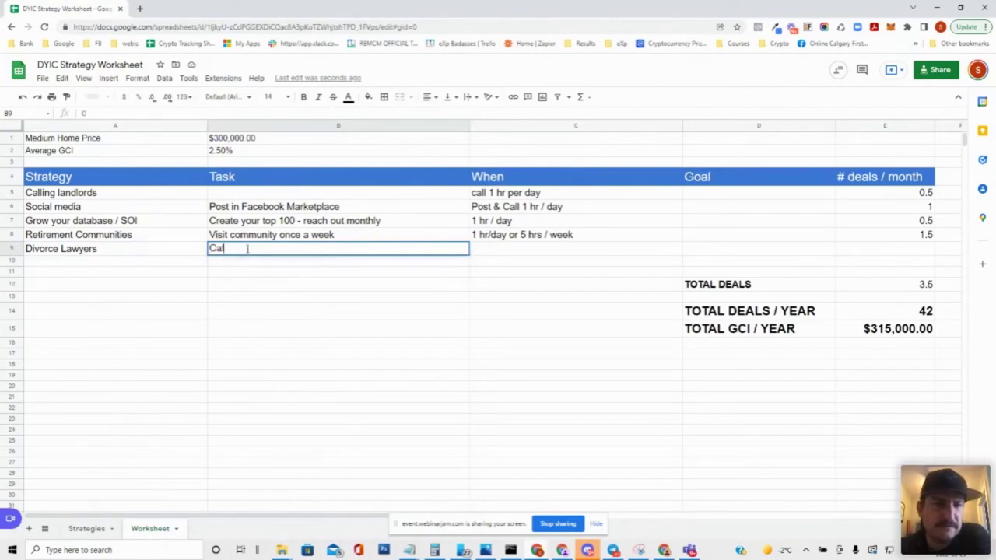
{"action": "type", "text": "l or email ev"}
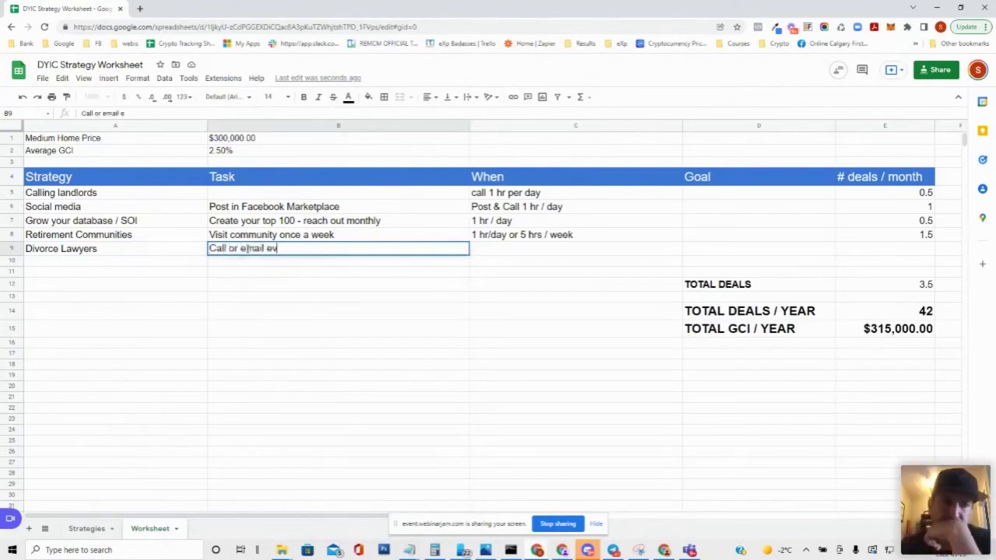
{"action": "type", "text": "ery 2 weeks. N"}
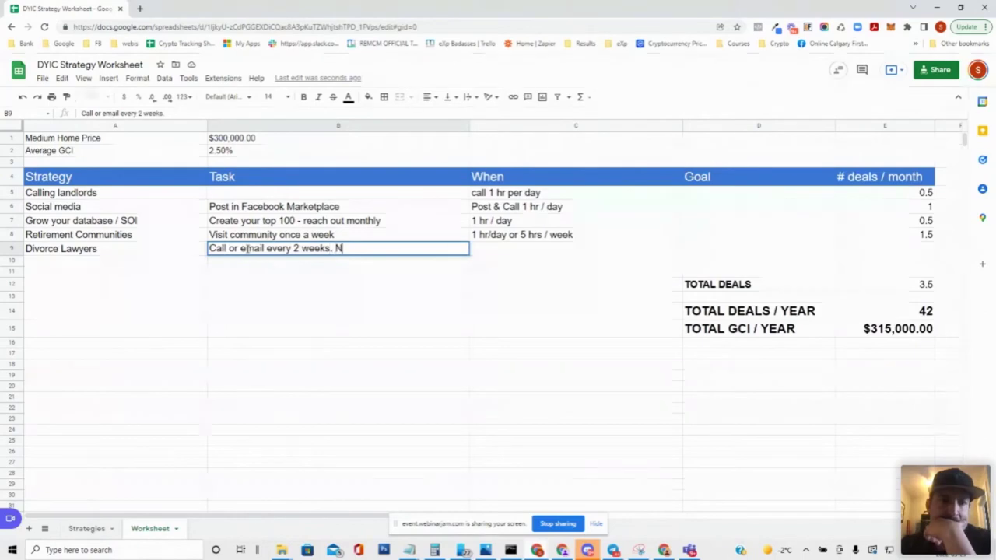
{"action": "type", "text": "urtu"}
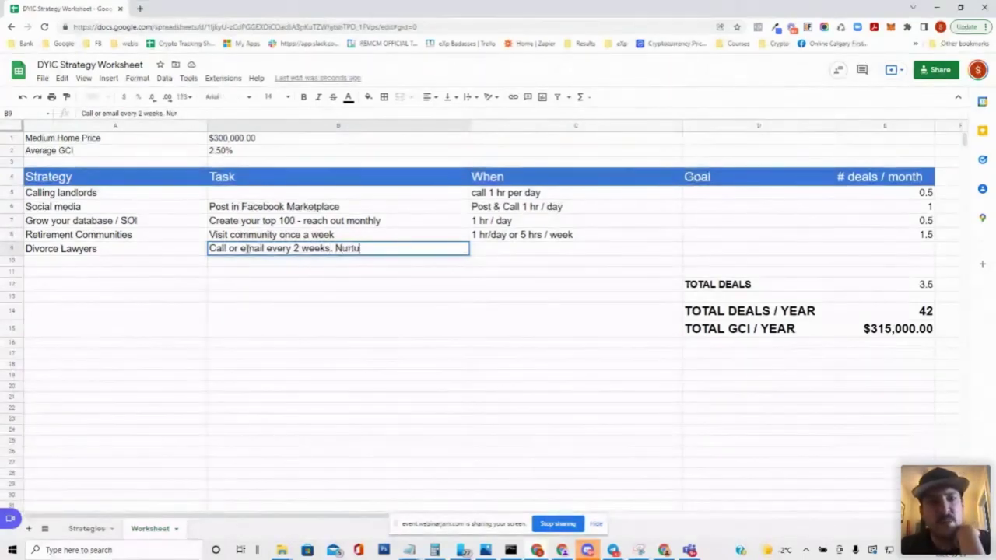
{"action": "type", "text": "re relationship"}
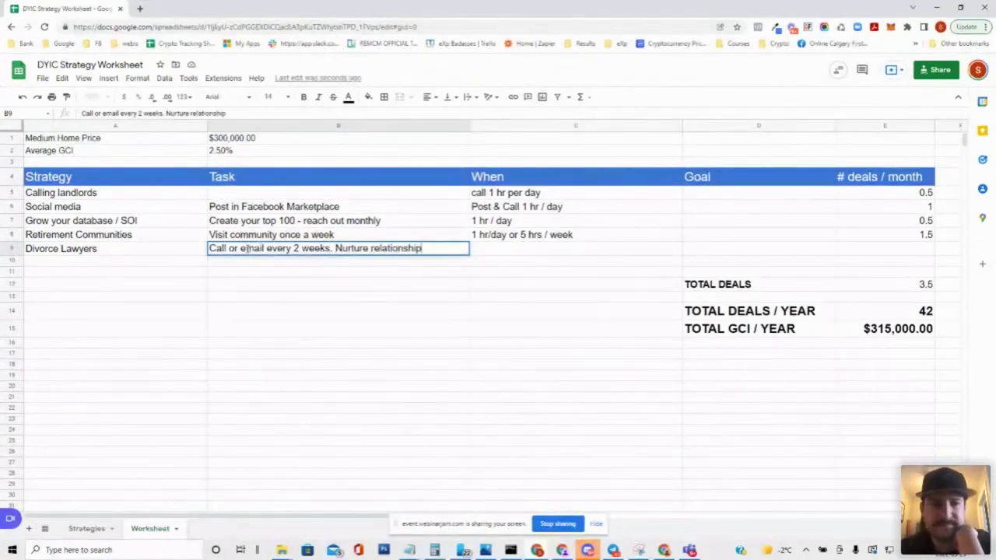
{"action": "key", "text": "Tab"}
Enter "1 hr/ week" as the When entry for Divorce Lawyers.
{"action": "type", "text": "1"}
{"action": "type", "text": "r/ week"}
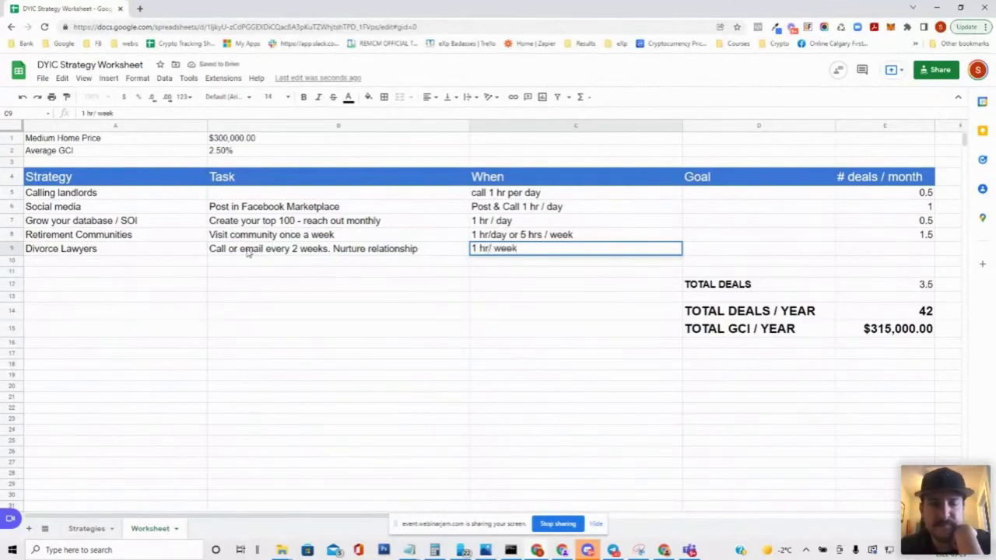
{"action": "key", "text": "Tab"}
Set the deals per month for Divorce Lawyers to 1.
{"action": "key", "text": "Tab"}
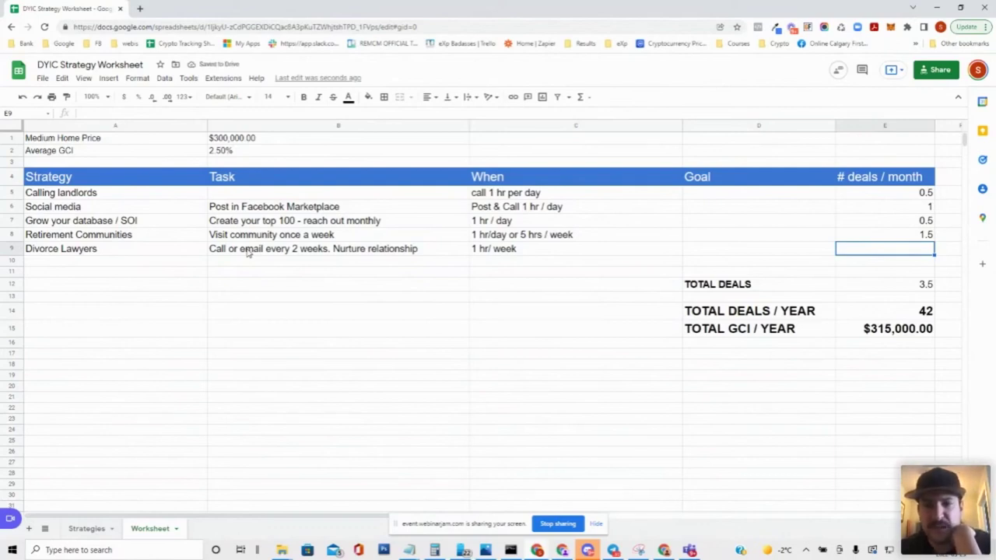
{"action": "type", "text": "1"}
{"action": "key", "text": "Left"}
{"action": "key", "text": "Left"}
{"action": "key", "text": "Left"}
{"action": "key", "text": "Left"}
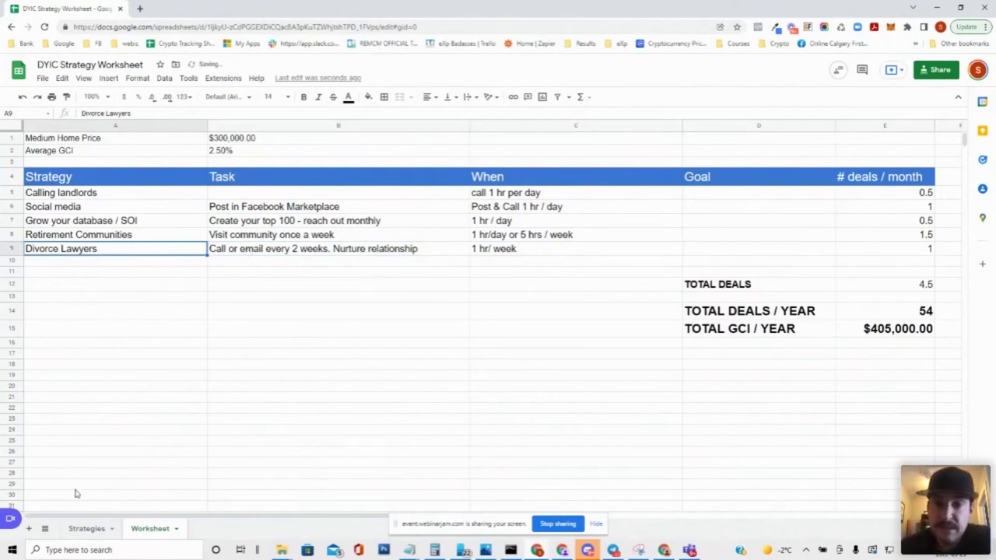
Check the Strategies list again, return to the Worksheet sheet and select an empty cell below the strategies.
{"action": "key", "text": "ctrl+Page_Up"}
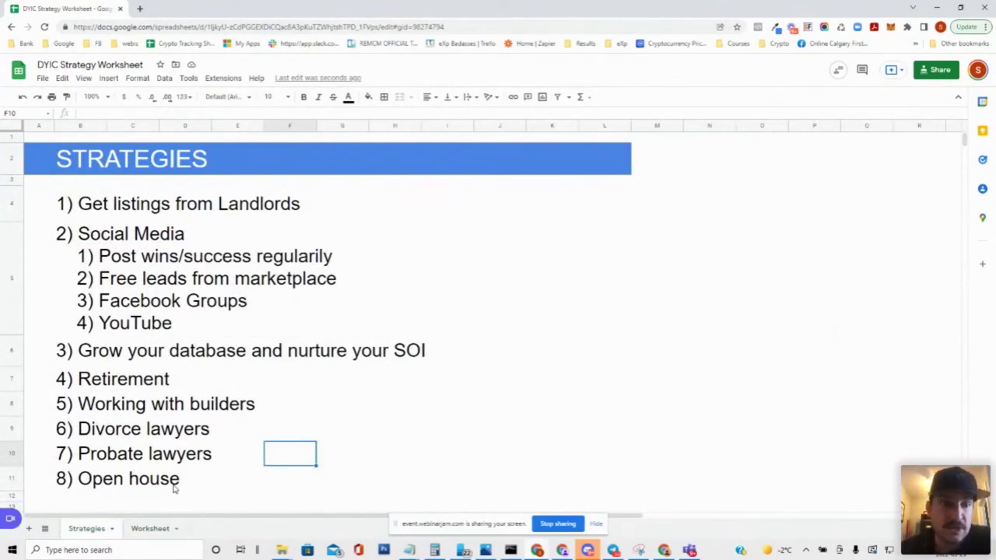
{"action": "left_click", "coordinate": [149, 528]}
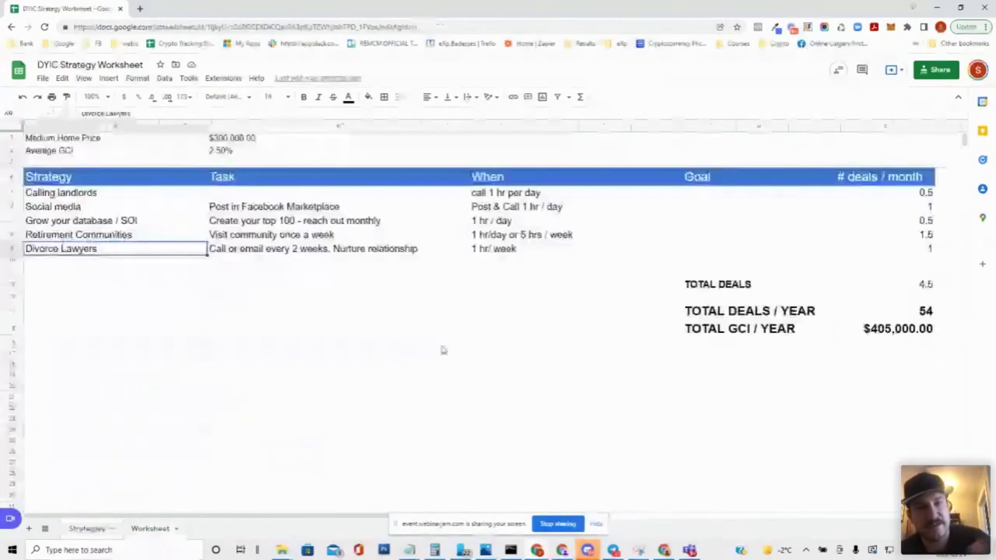
{"action": "left_click", "coordinate": [106, 273]}
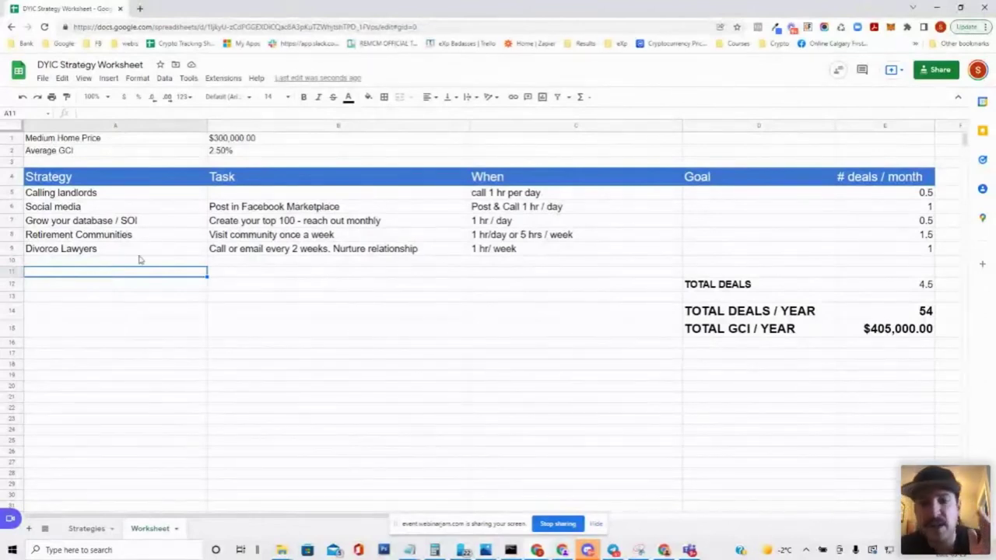
Change the TOTAL DEALS label to "TOTAL DEALS / month".
{"action": "left_click", "coordinate": [783, 285]}
{"action": "double_click", "coordinate": [783, 285]}
{"action": "type", "text": "/ mon"}
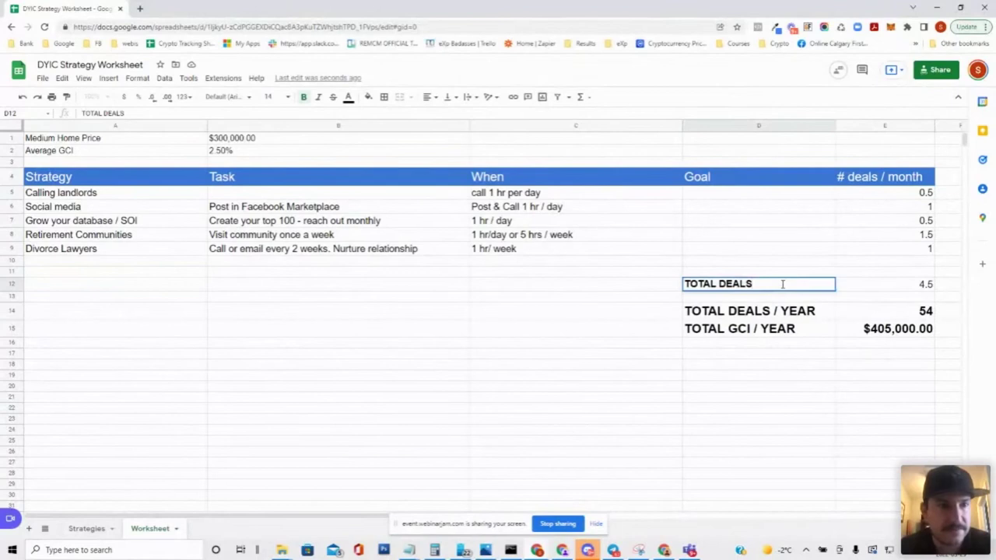
{"action": "type", "text": "th"}
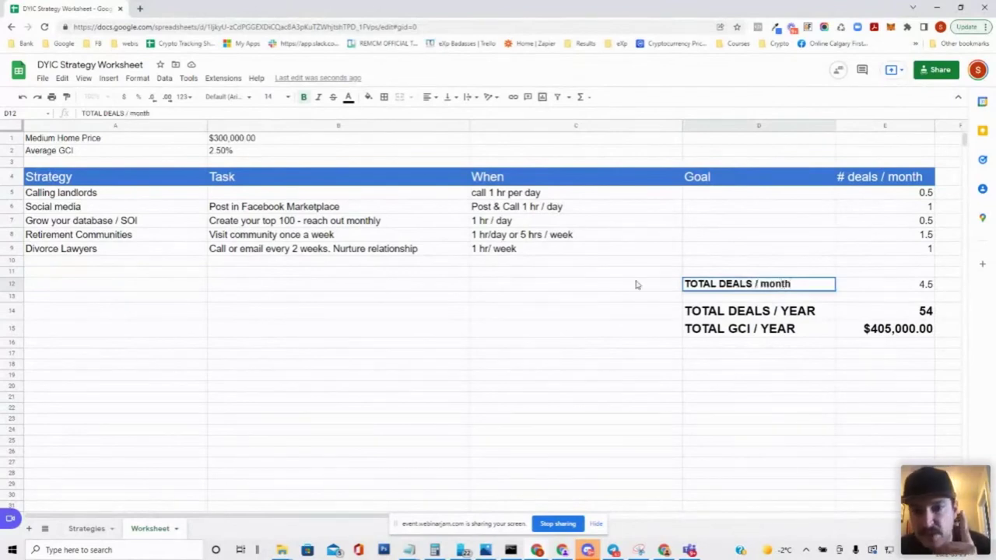
{"action": "left_click", "coordinate": [477, 277]}
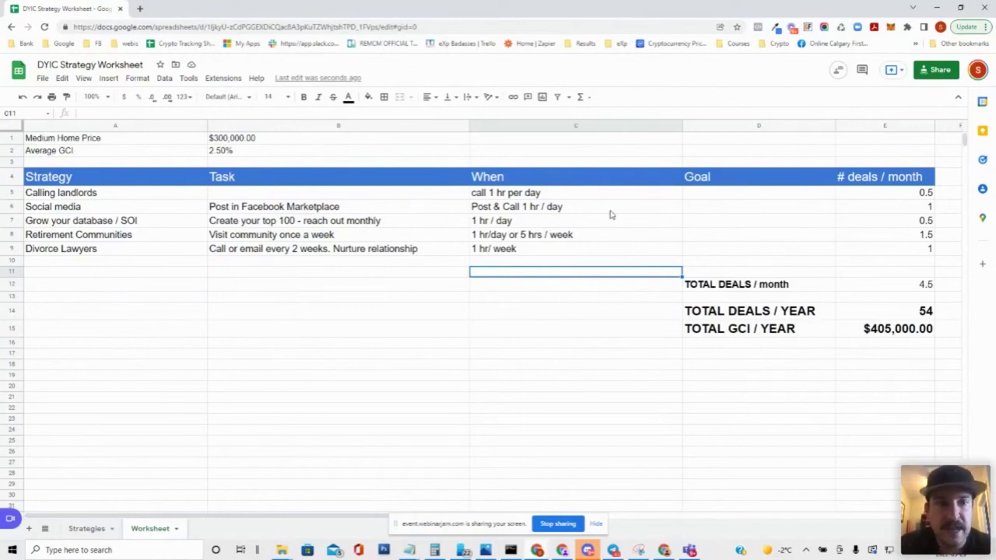
Insert a column between When and Goal, and narrow both the When column and the new column.
{"action": "right_click", "coordinate": [693, 127]}
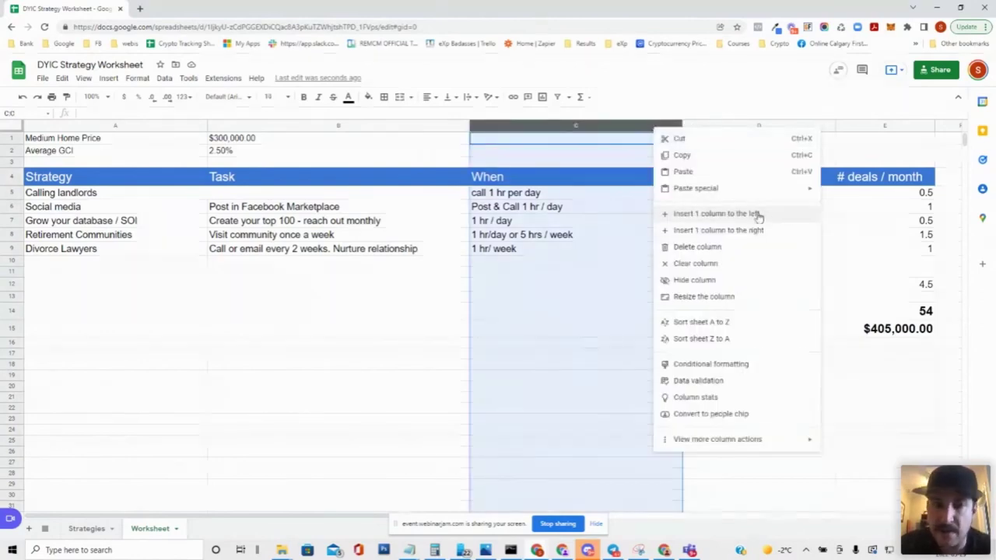
{"action": "left_click", "coordinate": [732, 214]}
{"action": "left_click_drag", "start_coordinate": [683, 127], "coordinate": [618, 127]}
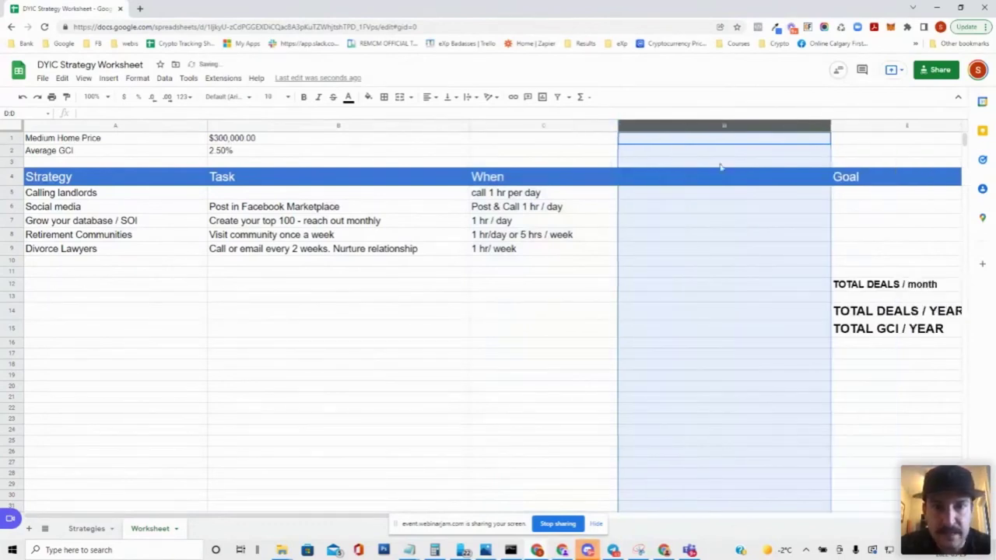
{"action": "left_click_drag", "start_coordinate": [831, 124], "coordinate": [736, 127]}
Title the new column between When and Goal "Hours / week".
{"action": "left_click", "coordinate": [667, 178]}
{"action": "type", "text": "H"}
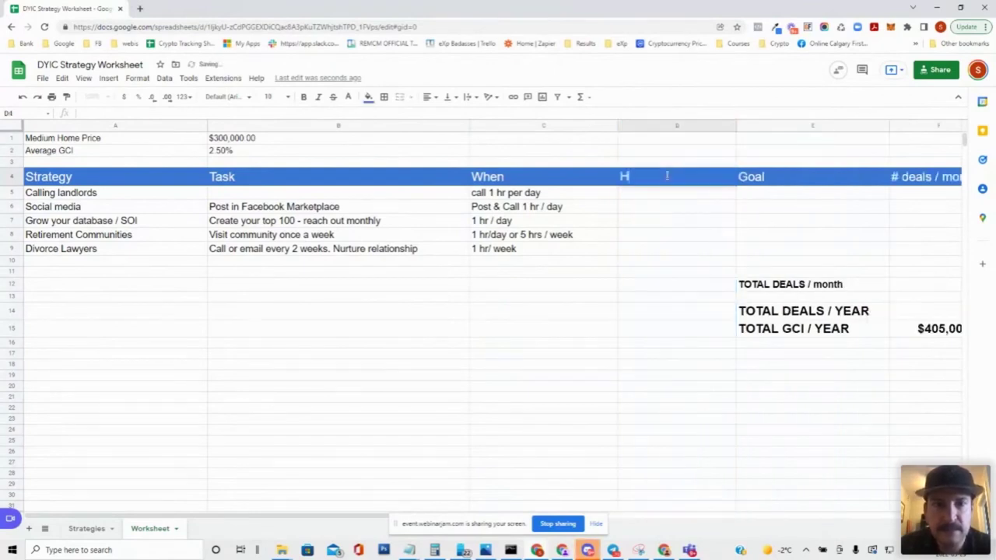
{"action": "type", "text": "ours / week"}
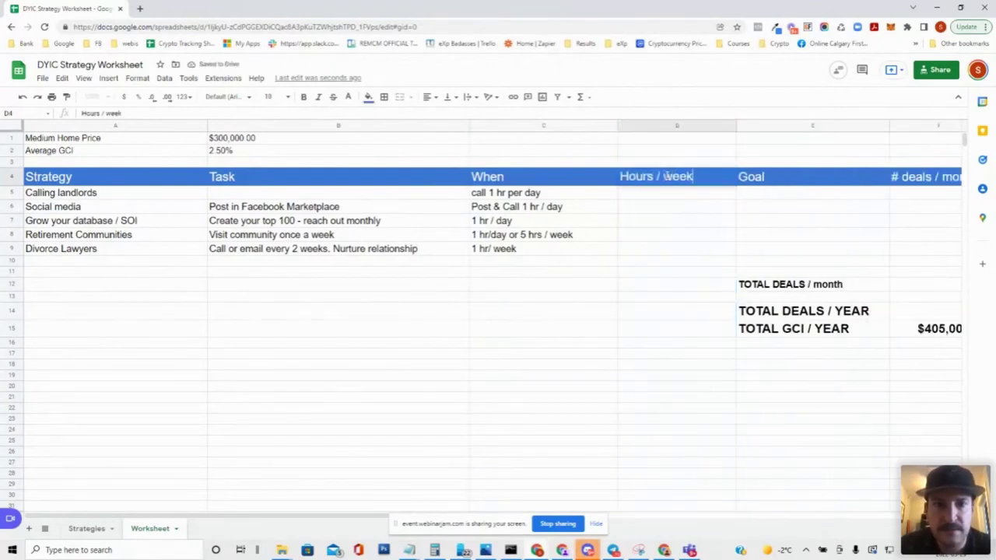
{"action": "key", "text": "Return"}
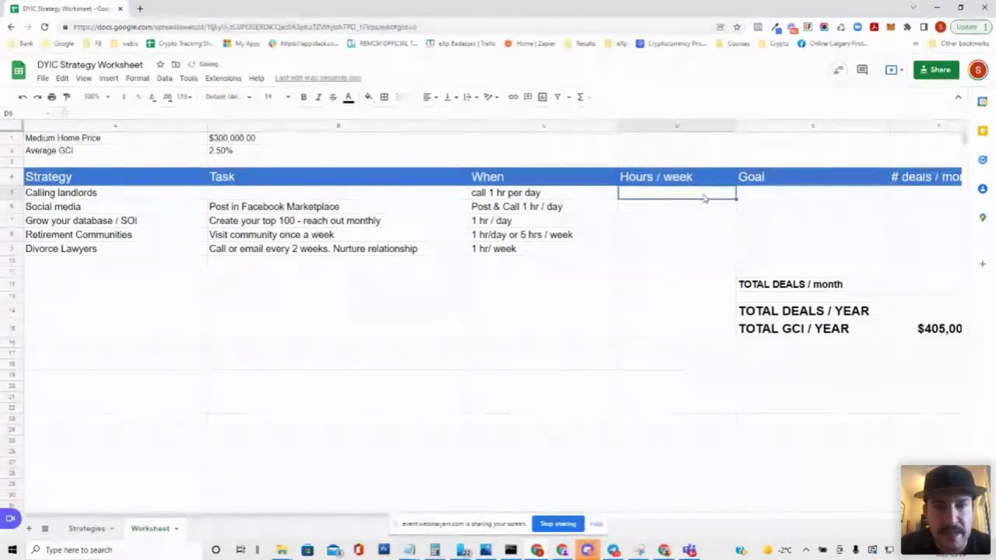
Enter "5 hrs" per week for Calling landlords, Social media, Grow your database / SOI and Retirement Communities.
{"action": "type", "text": "5 hrs"}
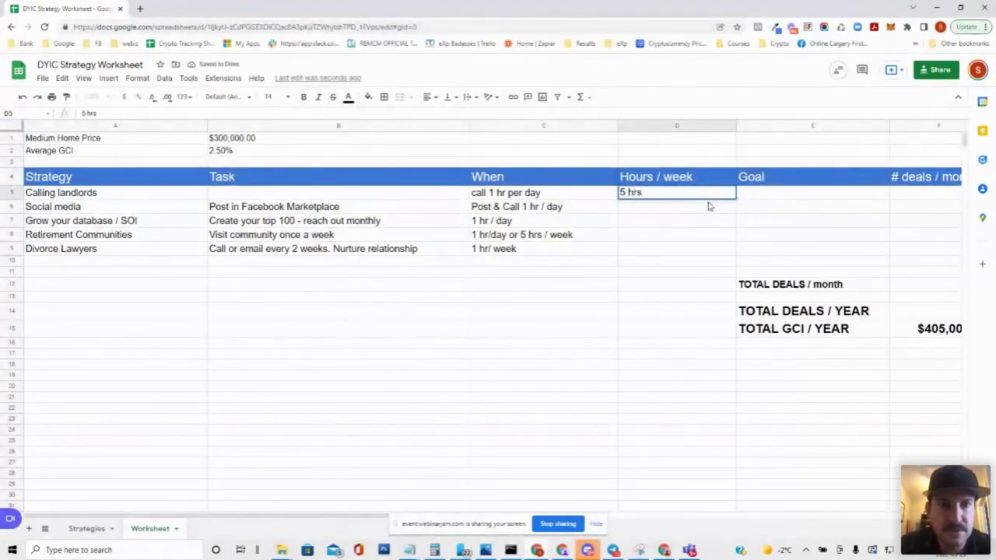
{"action": "key", "text": "Return"}
{"action": "type", "text": "5 hrs"}
{"action": "key", "text": "Return"}
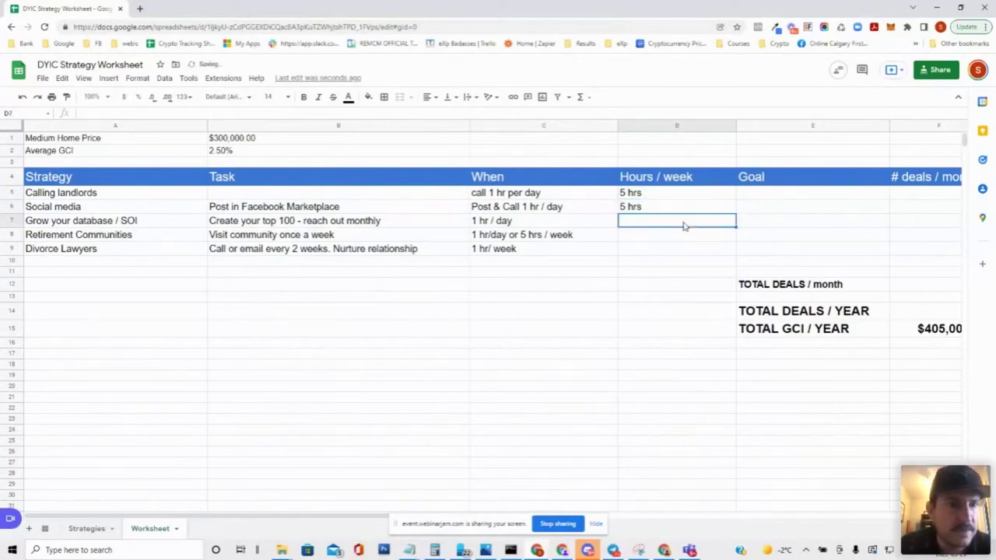
{"action": "type", "text": "5 hrs"}
{"action": "key", "text": "Return"}
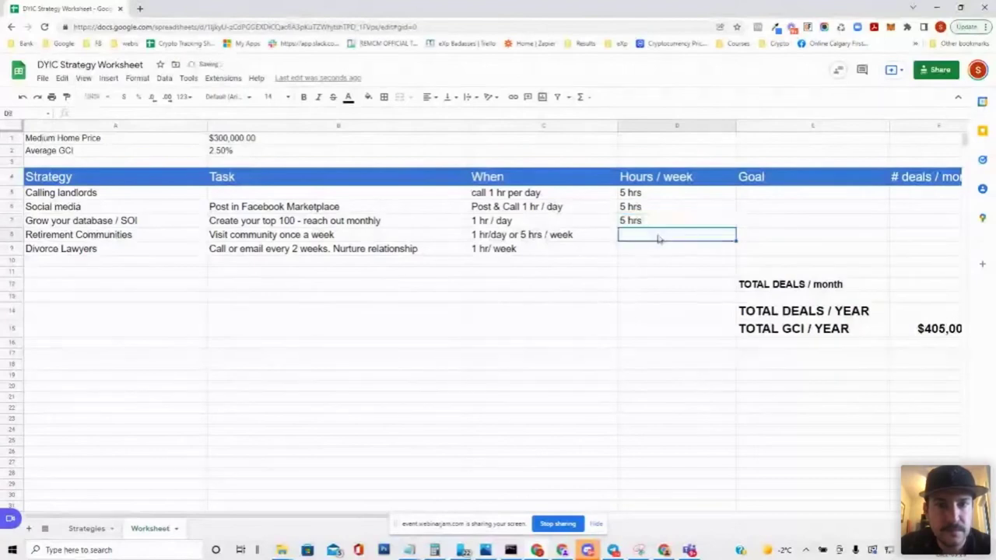
{"action": "type", "text": "5 hrs"}
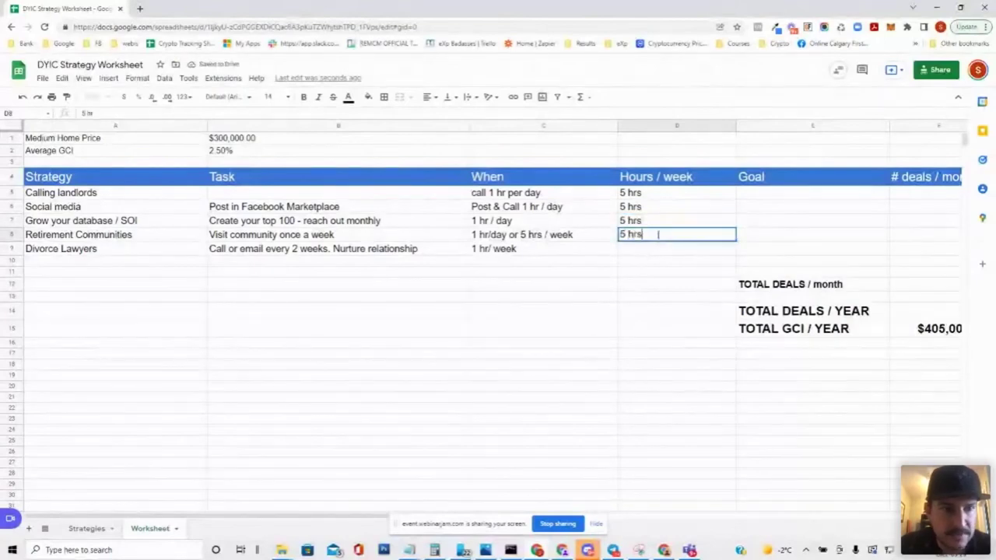
Enter "1 hr" as the weekly hours for Divorce Lawyers.
{"action": "left_click", "coordinate": [644, 249]}
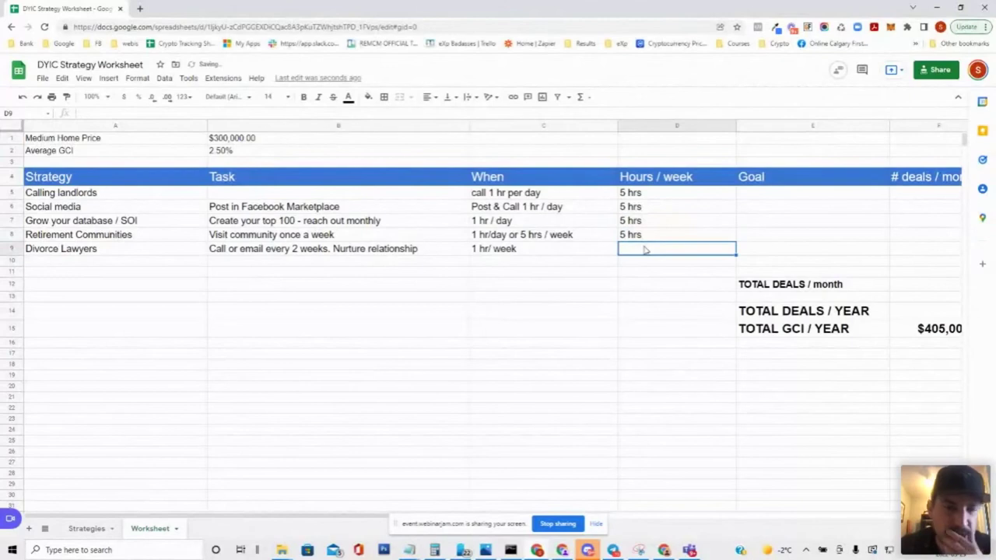
{"action": "type", "text": "1 hr"}
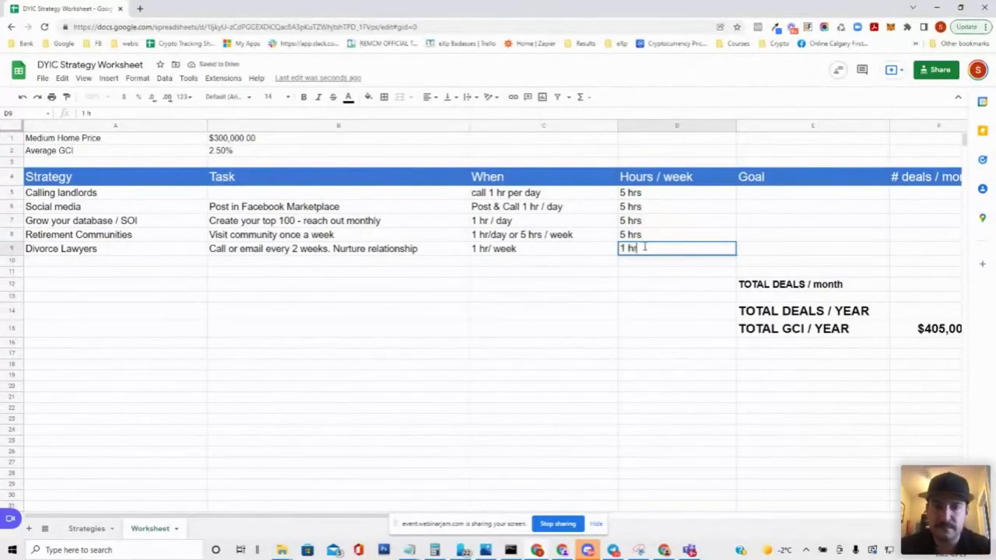
{"action": "left_click", "coordinate": [588, 268]}
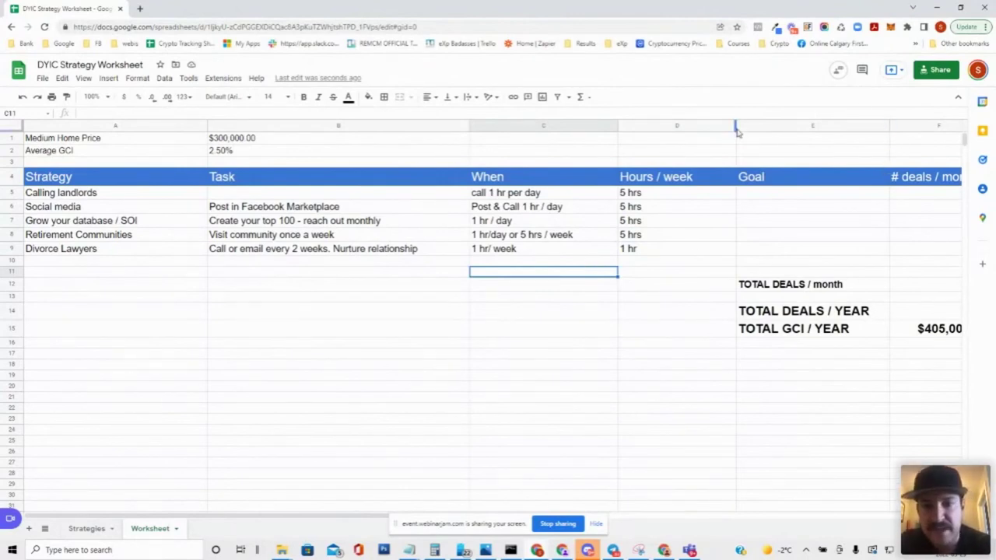
Narrow the Hours / week and When columns so the # deals / month column fits in view.
{"action": "left_click_drag", "start_coordinate": [737, 127], "coordinate": [707, 130]}
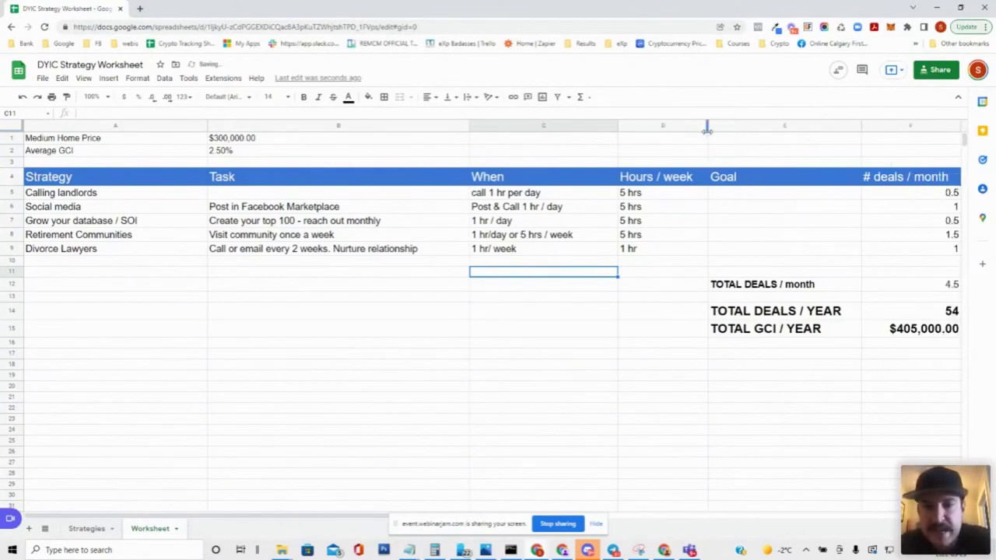
{"action": "left_click", "coordinate": [620, 126]}
{"action": "left_click_drag", "start_coordinate": [618, 126], "coordinate": [589, 142]}
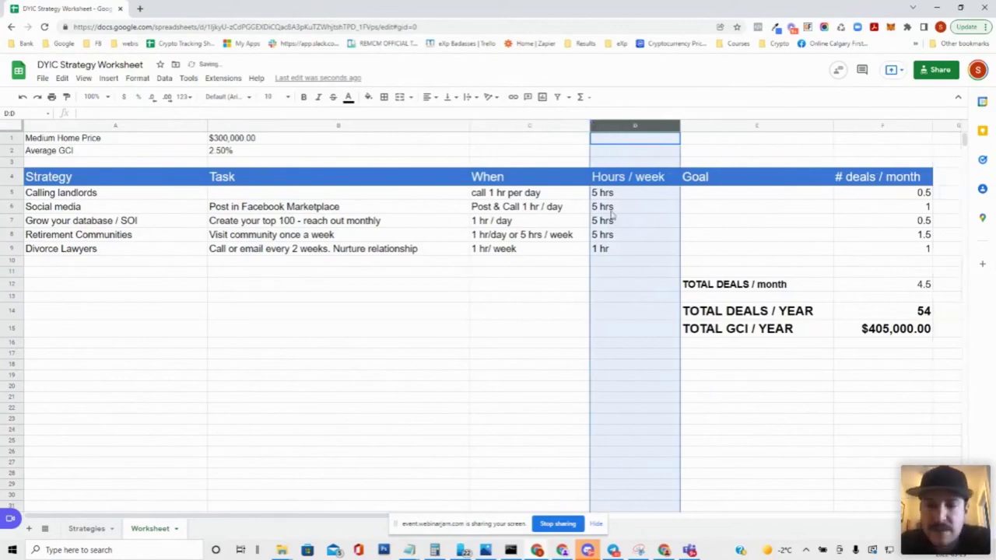
{"action": "left_click", "coordinate": [521, 335]}
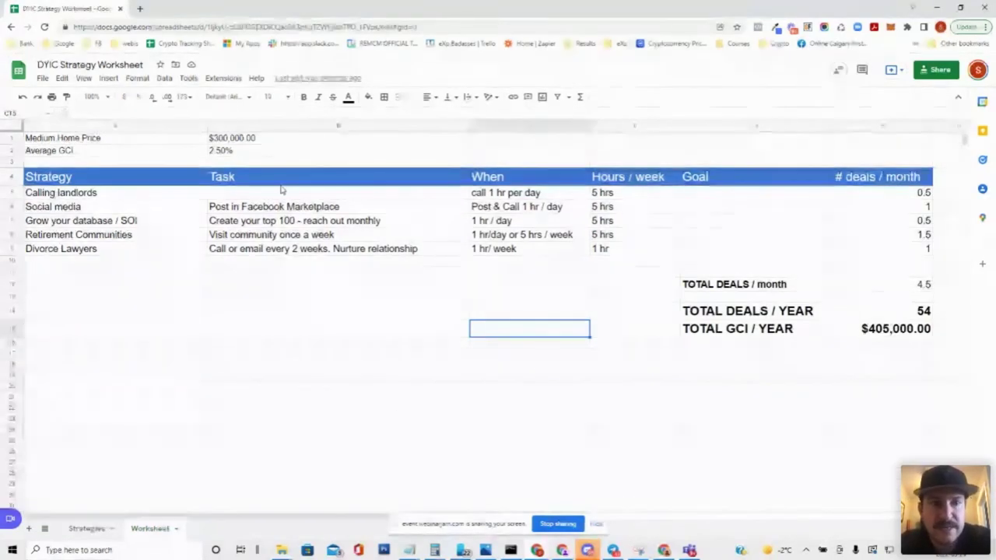
Set the Medium Home Price to $500,000.
{"action": "left_click", "coordinate": [243, 138]}
{"action": "type", "text": "500,00"}
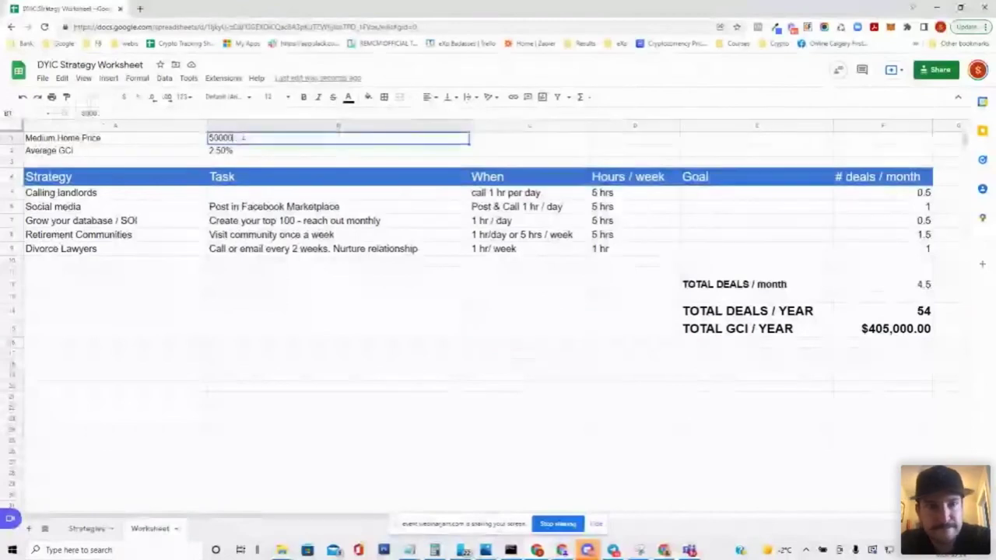
{"action": "type", "text": "0"}
{"action": "key", "text": "Return"}
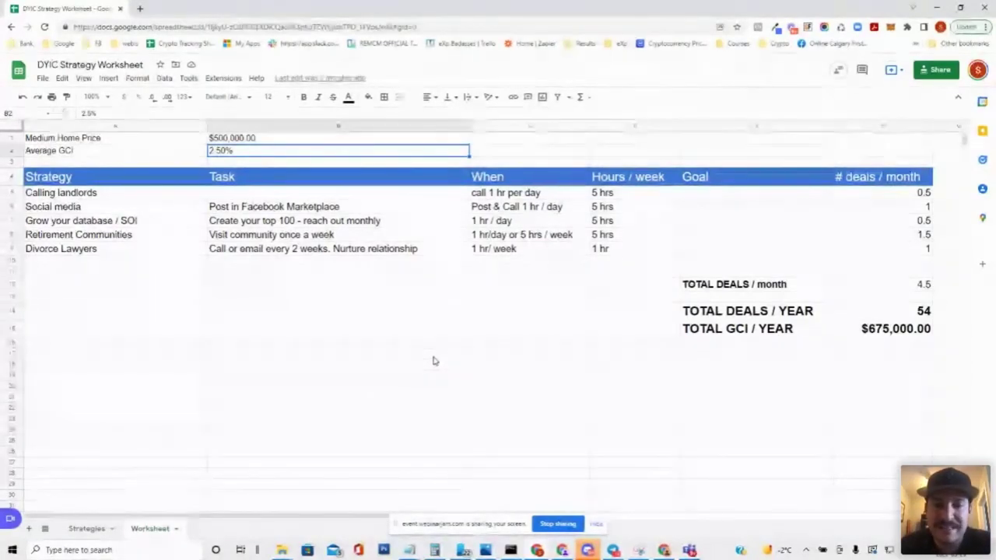
Set monthly deals to 1 for Calling landlords and Grow your database / SOI, and 2 for Retirement Communities and Divorce Lawyers.
{"action": "left_click", "coordinate": [872, 193]}
{"action": "type", "text": "1"}
{"action": "key", "text": "Return"}
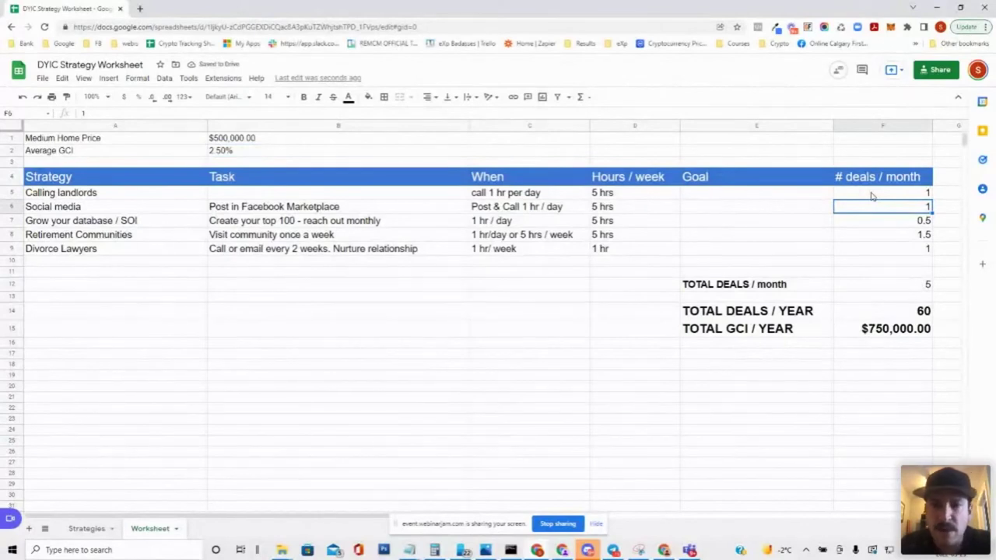
{"action": "left_click", "coordinate": [865, 222]}
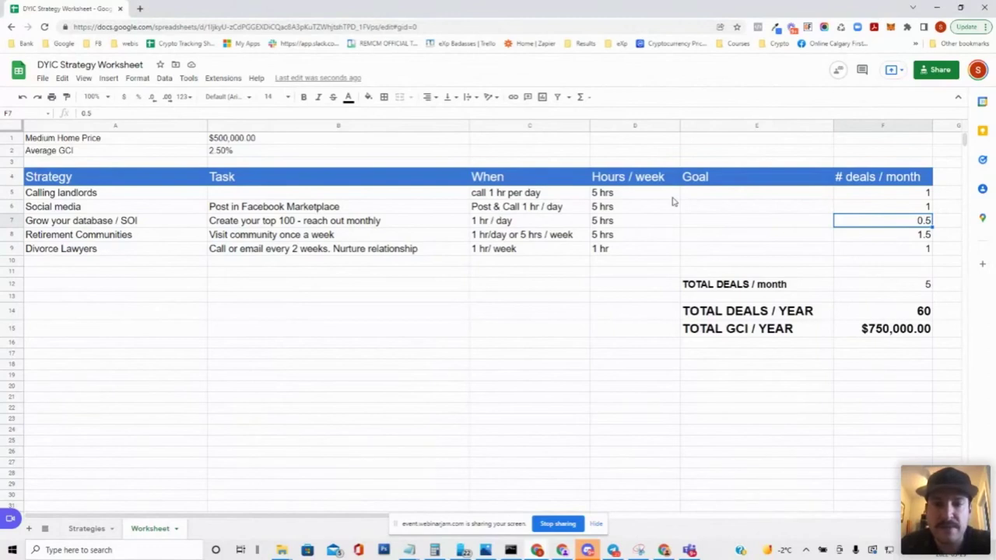
{"action": "type", "text": "1"}
{"action": "key", "text": "Return"}
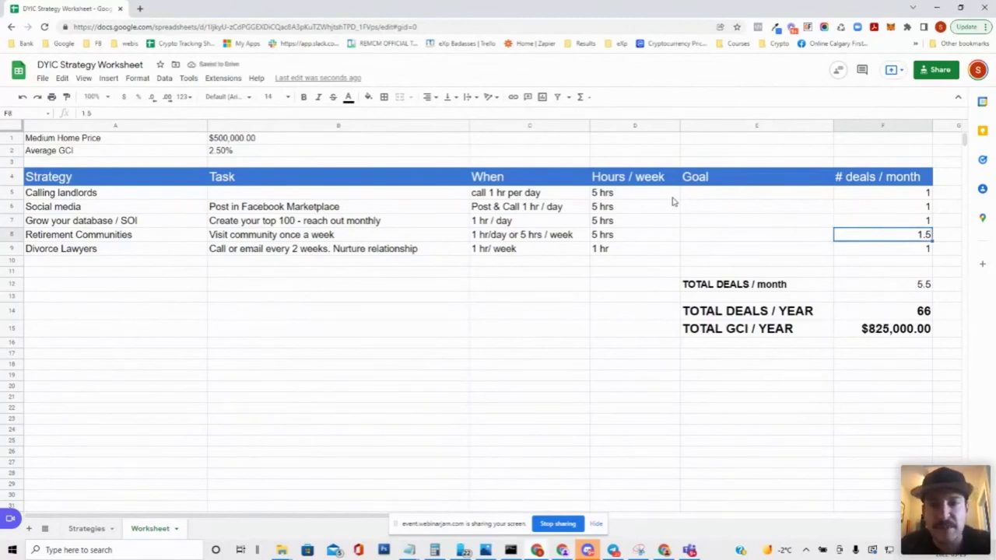
{"action": "type", "text": "2"}
{"action": "key", "text": "Return"}
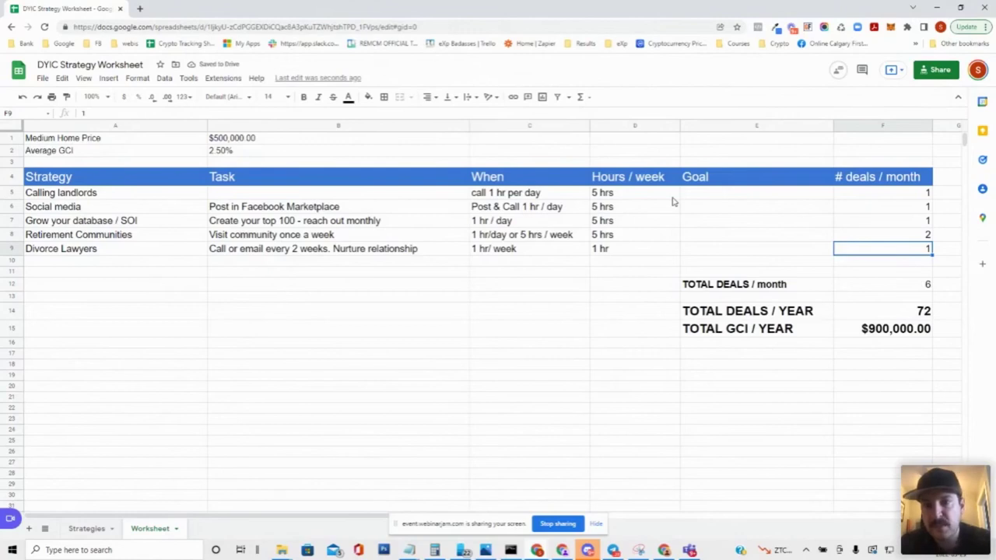
{"action": "type", "text": "2"}
{"action": "key", "text": "Return"}
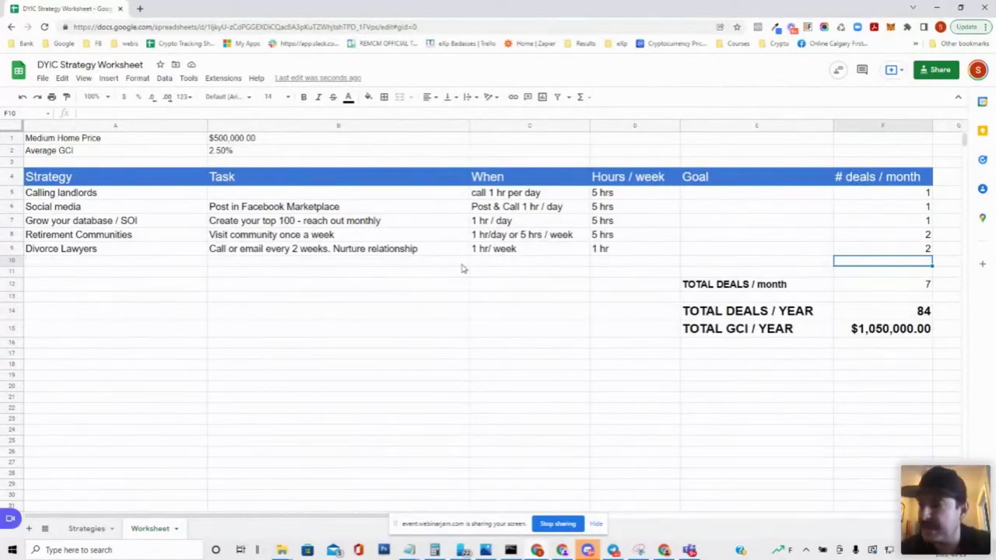
Set the Medium Home Price to $300,000.
{"action": "left_click", "coordinate": [262, 140]}
{"action": "type", "text": "300000"}
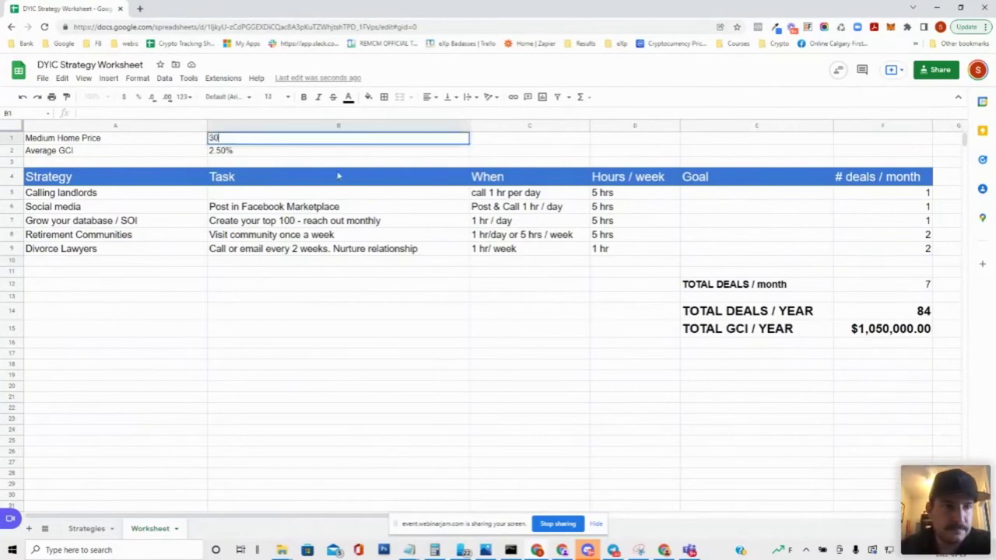
{"action": "left_click", "coordinate": [352, 152]}
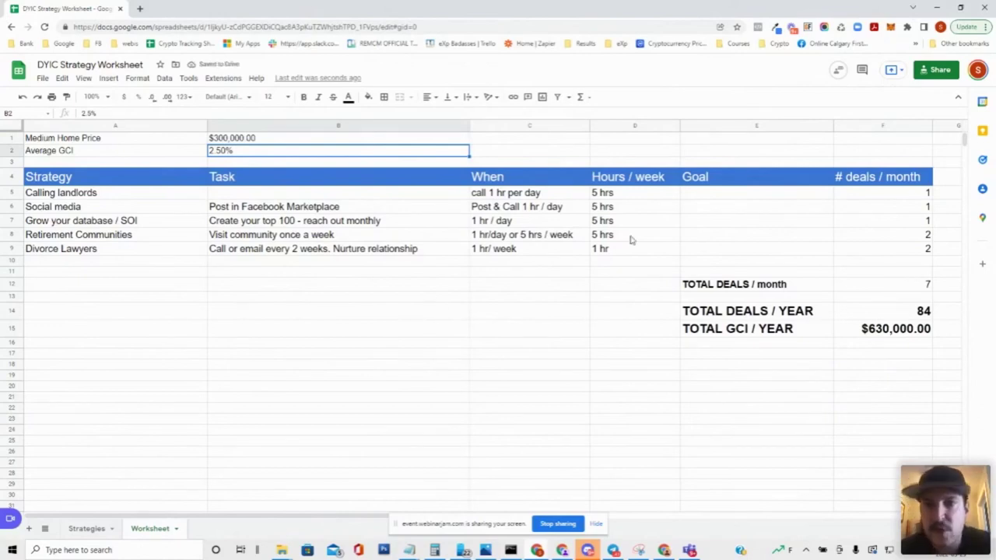
Set the expected deals per month to 0.5 for all five strategies, from Calling landlords to Divorce Lawyers.
{"action": "left_click", "coordinate": [885, 196]}
{"action": "type", "text": "0.5"}
{"action": "key", "text": "Return"}
{"action": "type", "text": ".5"}
{"action": "key", "text": "Return"}
{"action": "type", "text": ".5"}
{"action": "key", "text": "Return"}
{"action": "type", "text": ".5"}
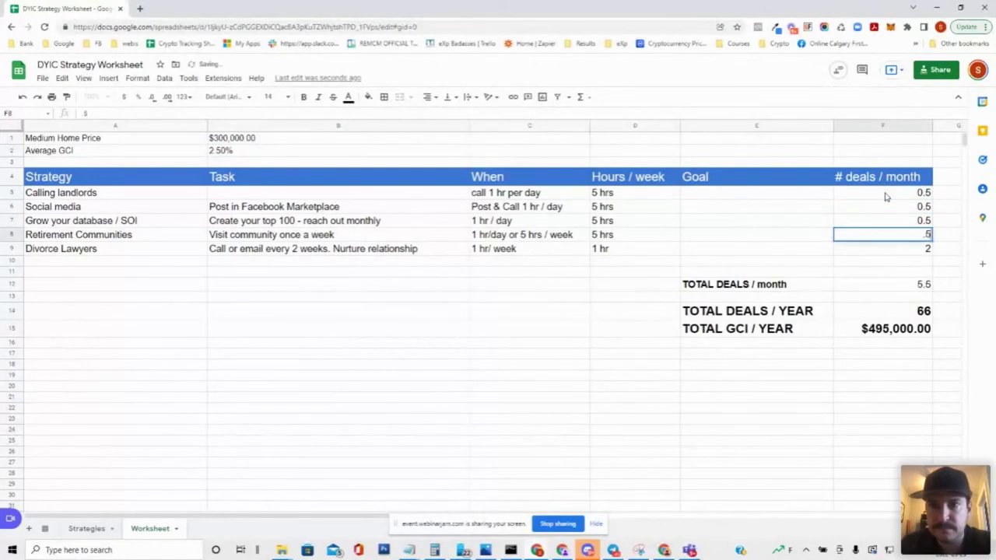
{"action": "key", "text": "Return"}
{"action": "type", "text": ".5"}
{"action": "key", "text": "Return"}
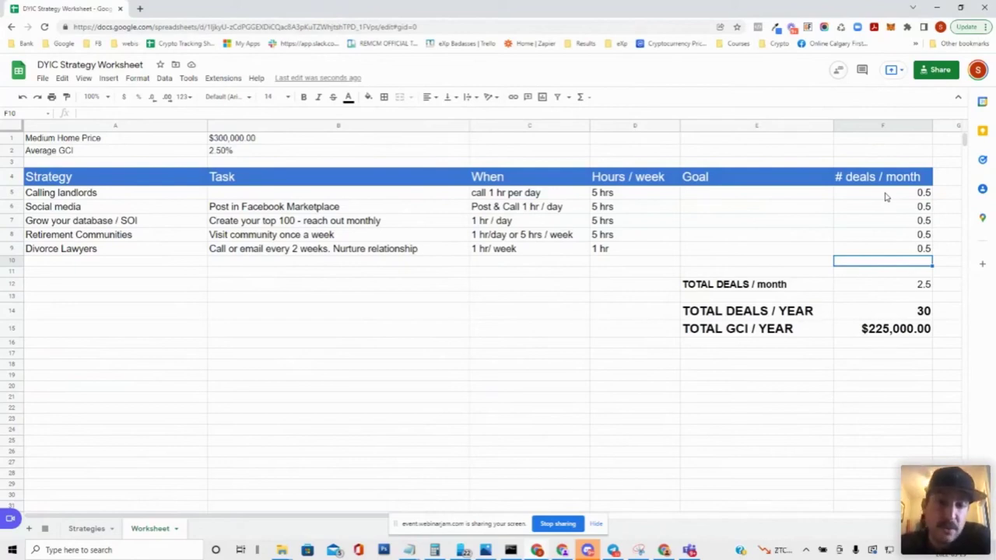
Correct the home price label in cell A1 to read "Median Home Price".
{"action": "left_click", "coordinate": [53, 137]}
{"action": "left_click_drag", "start_coordinate": [53, 137], "coordinate": [25, 138]}
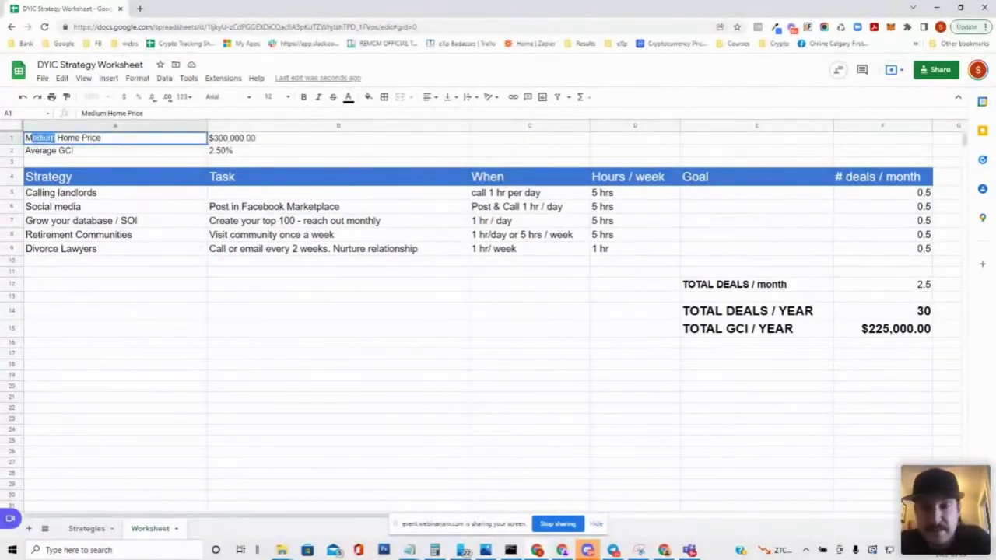
{"action": "type", "text": "Me"}
{"action": "type", "text": "dian"}
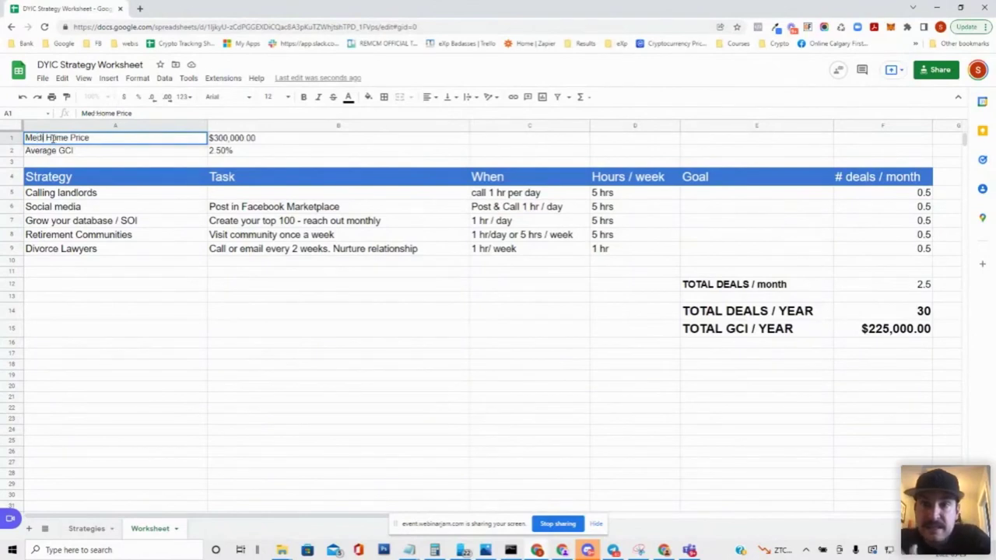
{"action": "left_click", "coordinate": [144, 240]}
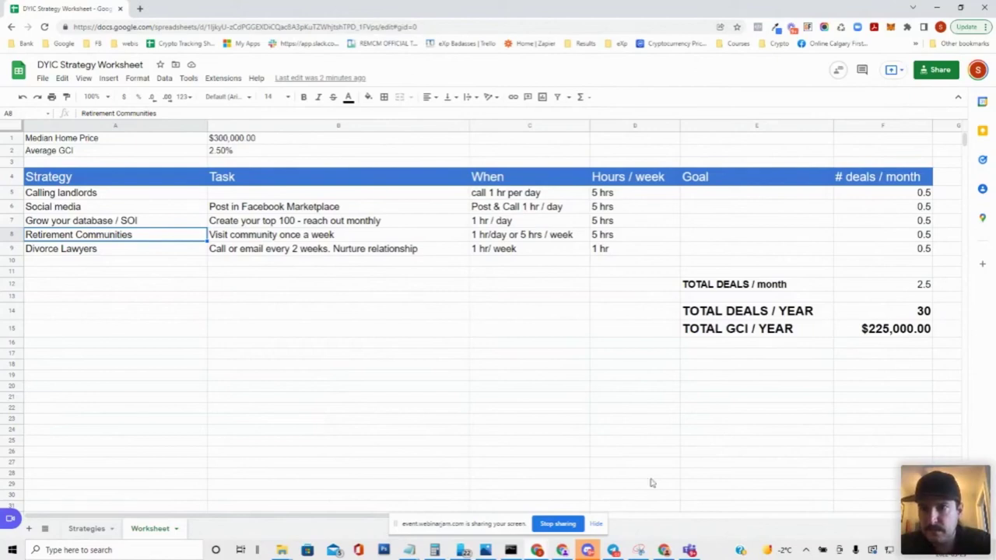
Switch from the worksheet to another open window.
{"action": "key", "text": "alt+Tab"}
{"action": "key", "text": "alt+Tab"}
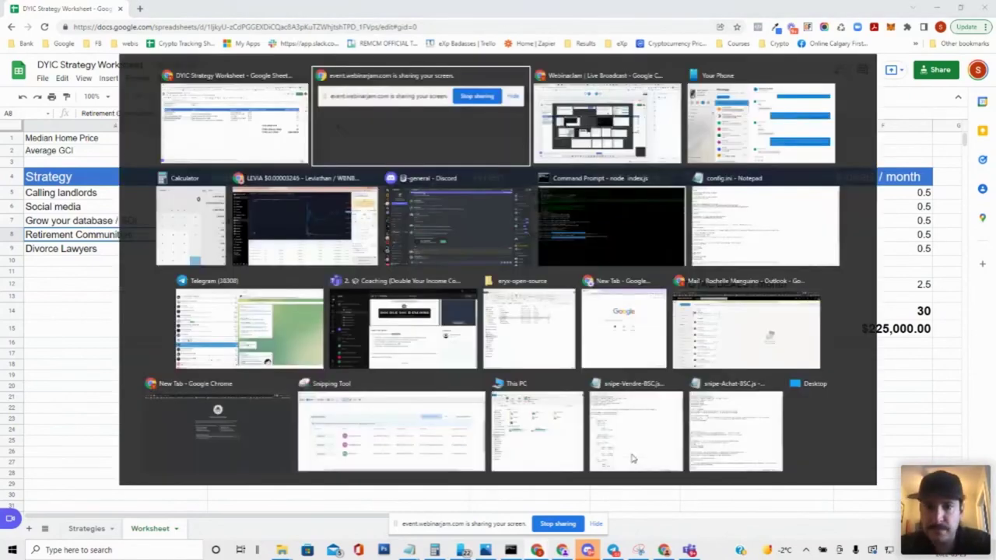